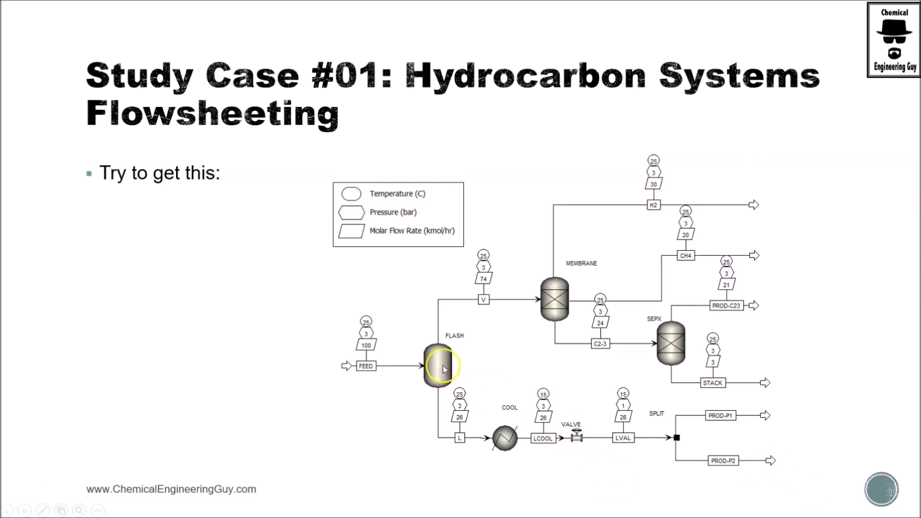
- Switch to Aspen Plus and place one Flash2 separator on the flowsheet beside the outlet end of the FEED stream
key("alt+Tab")
key("alt+Tab")
key("alt+Tab")
key("Tab")
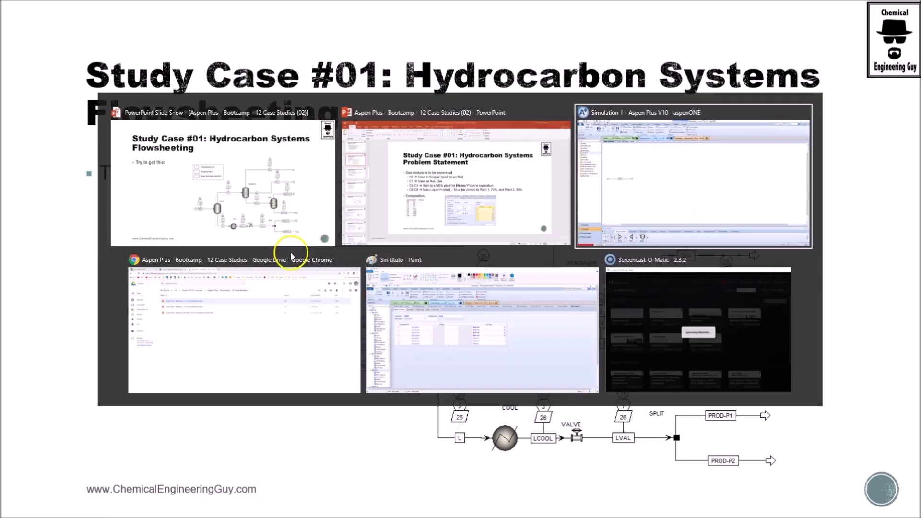
left_click(199, 444)
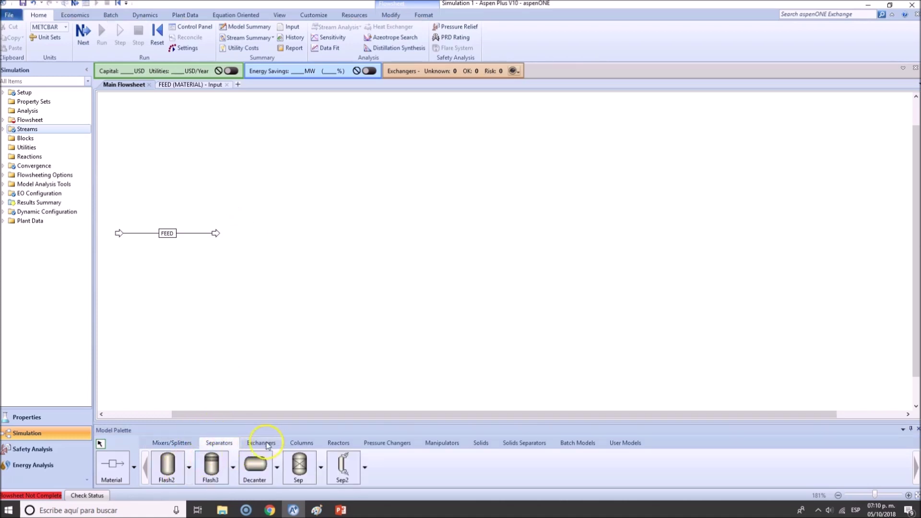
left_click(296, 442)
left_click(219, 443)
left_click(176, 474)
left_click(243, 232)
right_click(264, 294)
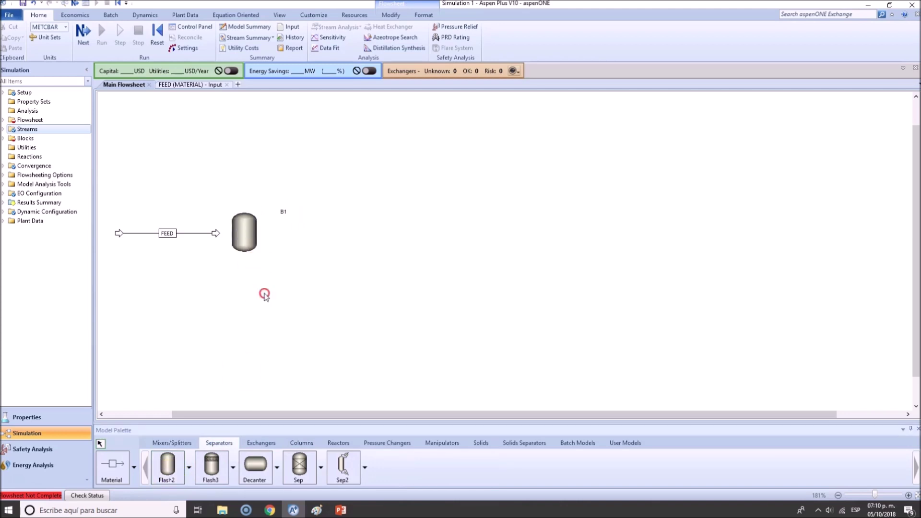
- Rename the new separator block as FLASH
left_click(284, 212)
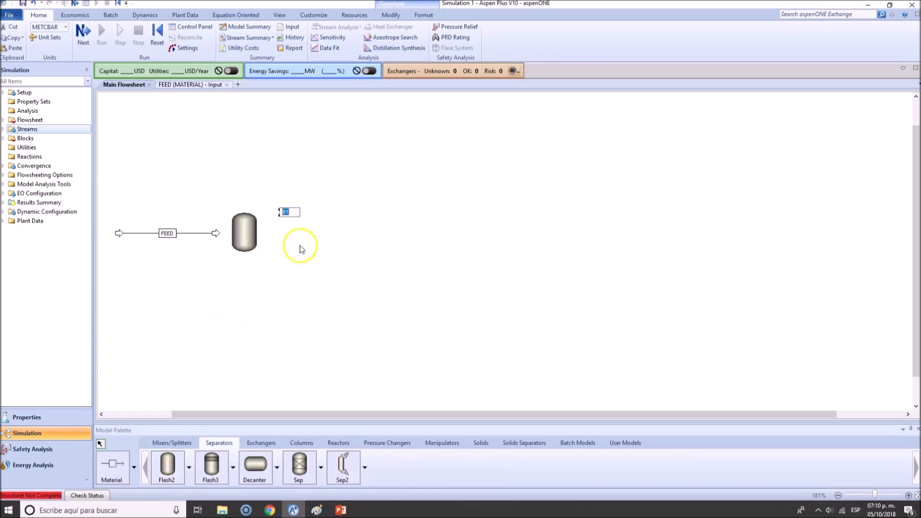
type("FLASH")
key("Return")
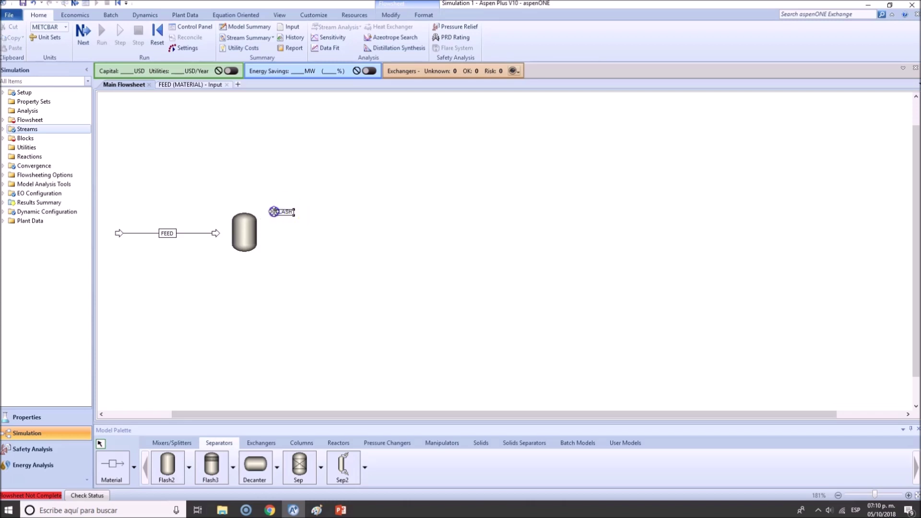
- Reconnect the destination of the FEED stream to the inlet port of the FLASH block
left_click(215, 233)
right_click(216, 234)
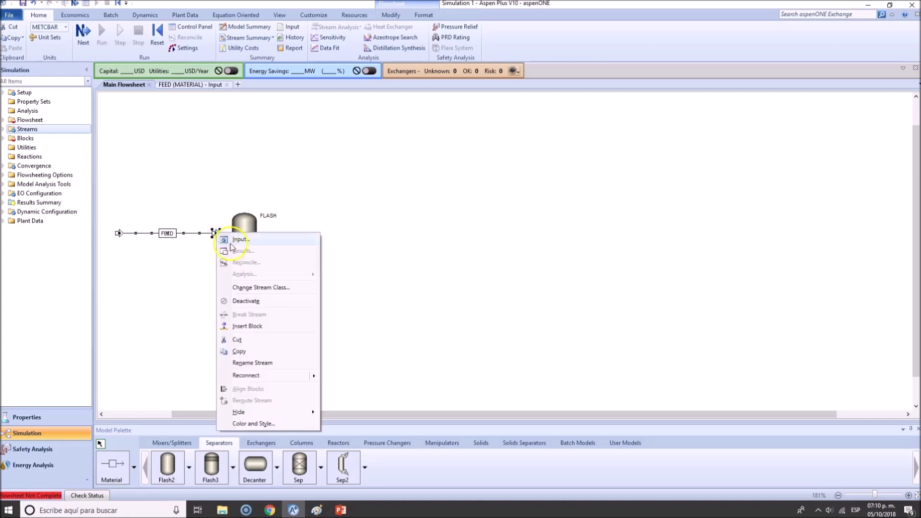
mouse_move(281, 373)
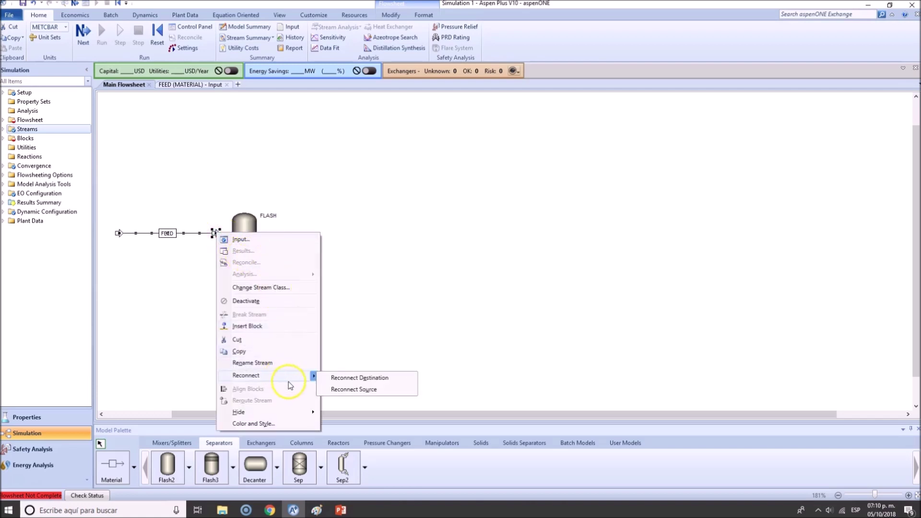
left_click(367, 378)
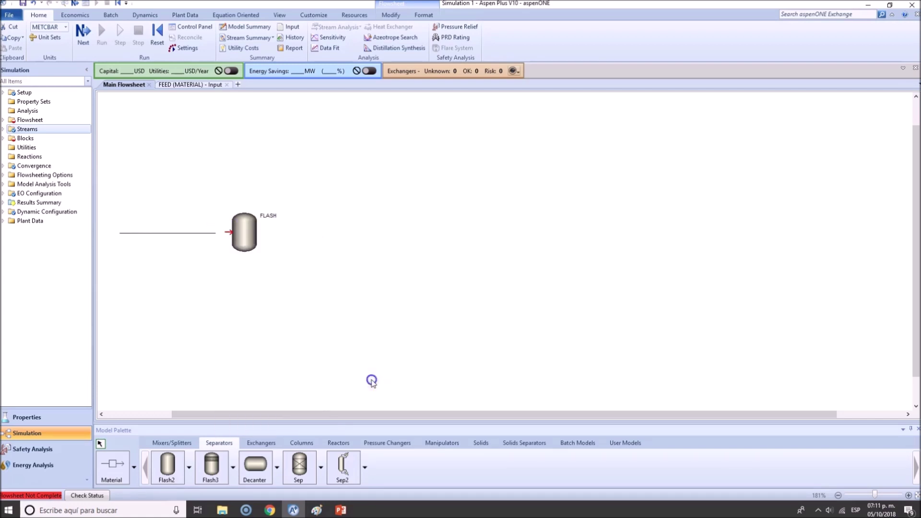
left_click(231, 232)
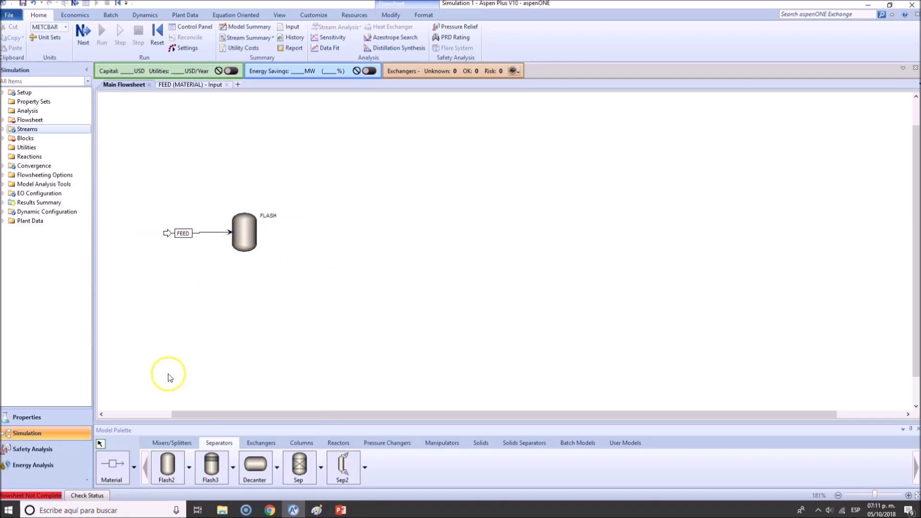
left_click(229, 234)
- Draw two material outlet streams from the FLASH block, one from its top vapor port and one from its bottom liquid port
left_click(120, 464)
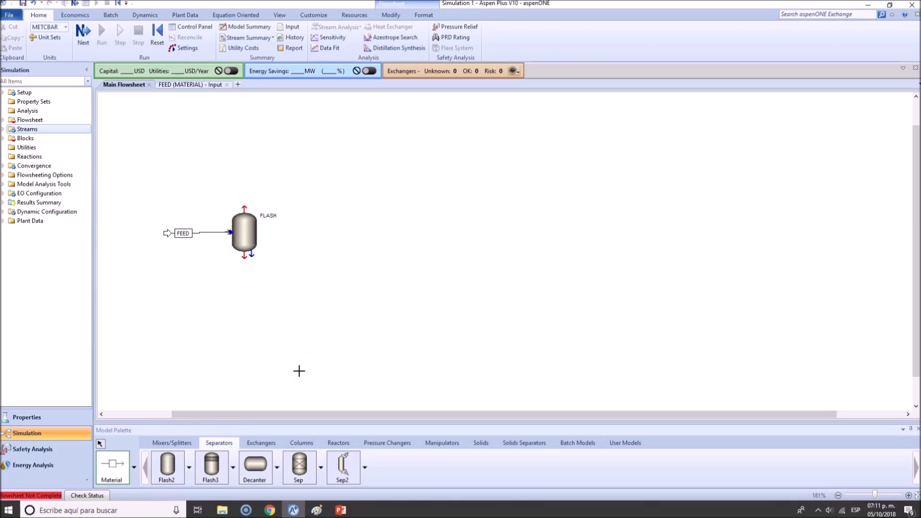
left_click(246, 255)
left_click(244, 210)
left_click(315, 179)
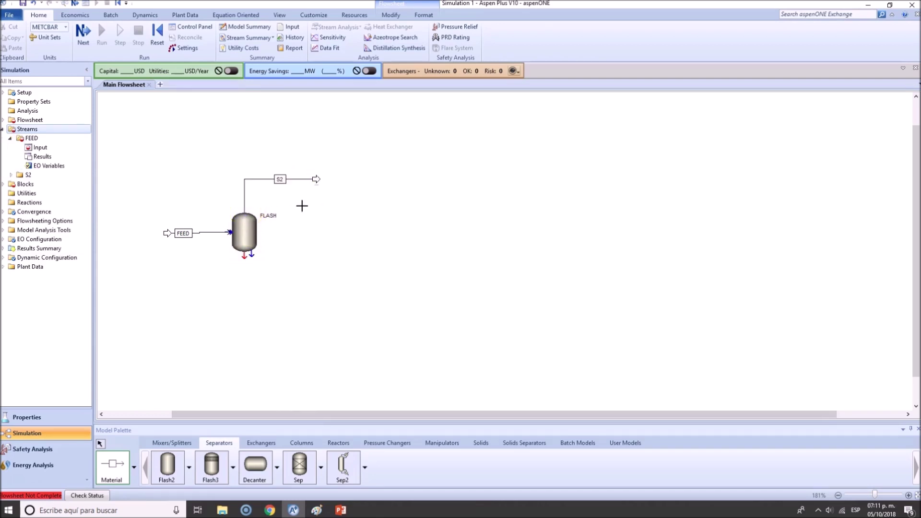
left_click(249, 257)
left_click(319, 279)
right_click(334, 227)
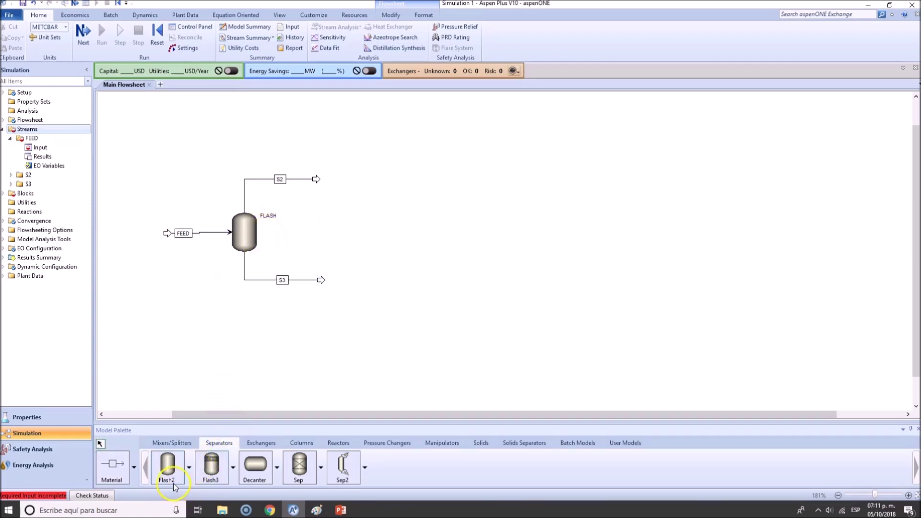
- Rename the top outlet stream of FLASH as V and the bottom outlet stream as L
left_click(279, 180)
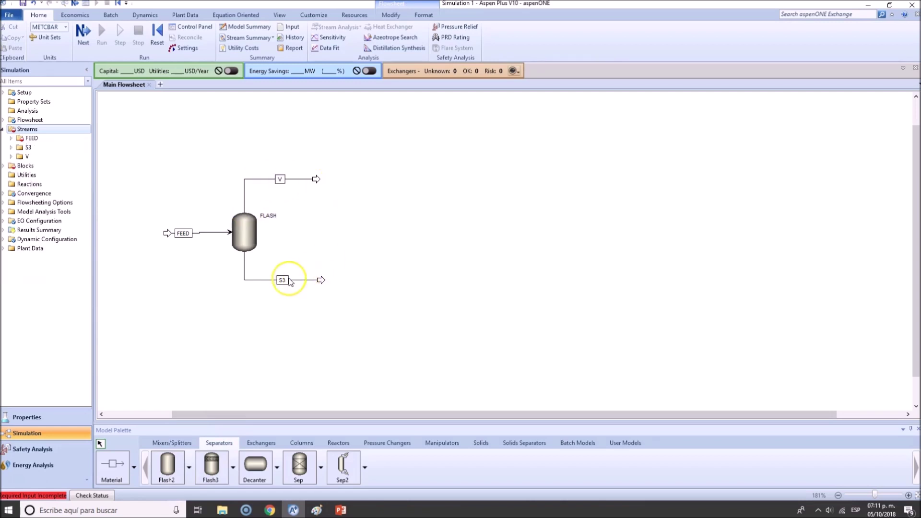
left_click(283, 280)
left_click(353, 263)
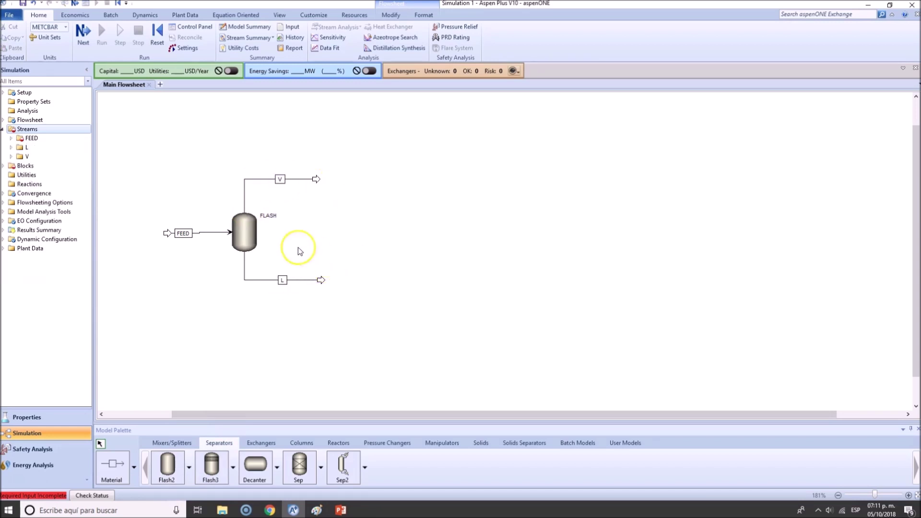
- Switch to the PowerPoint slide show and look up the feed conditions and component mole fractions on the Feed slide
left_click(206, 233)
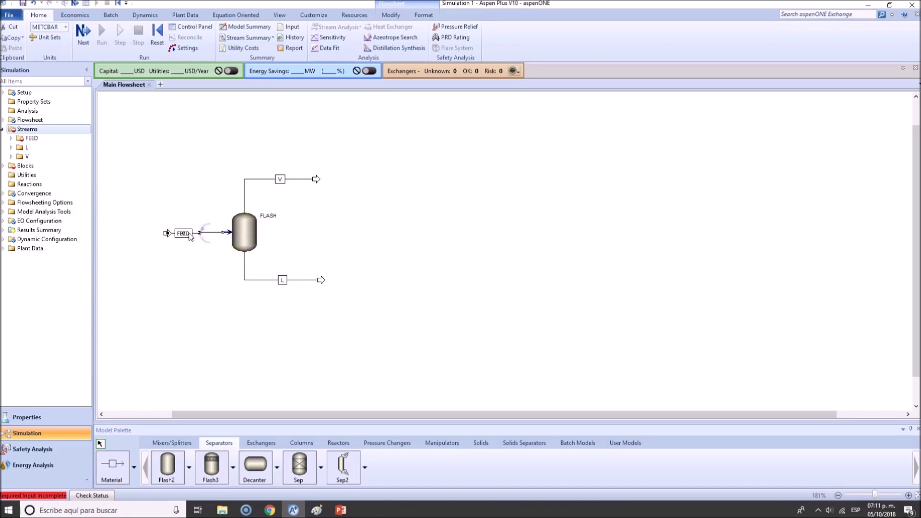
left_click(243, 233)
key("alt+Tab")
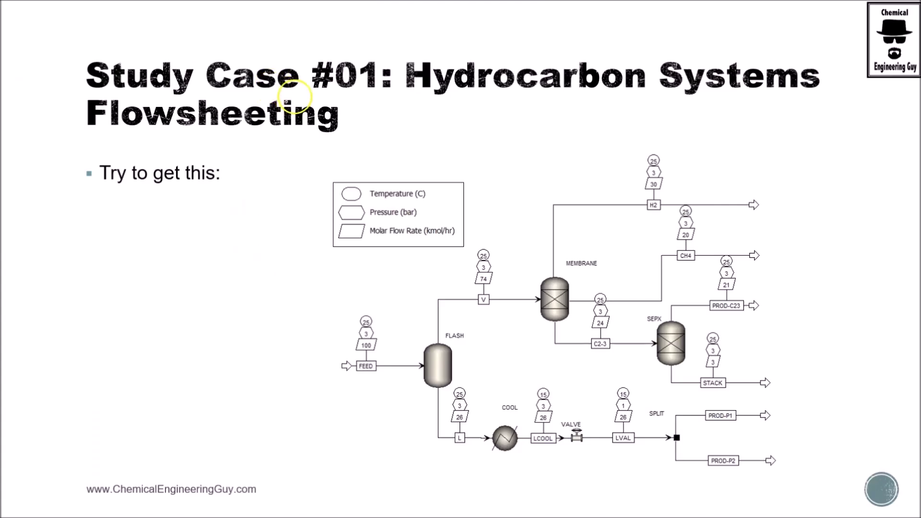
left_click(295, 95)
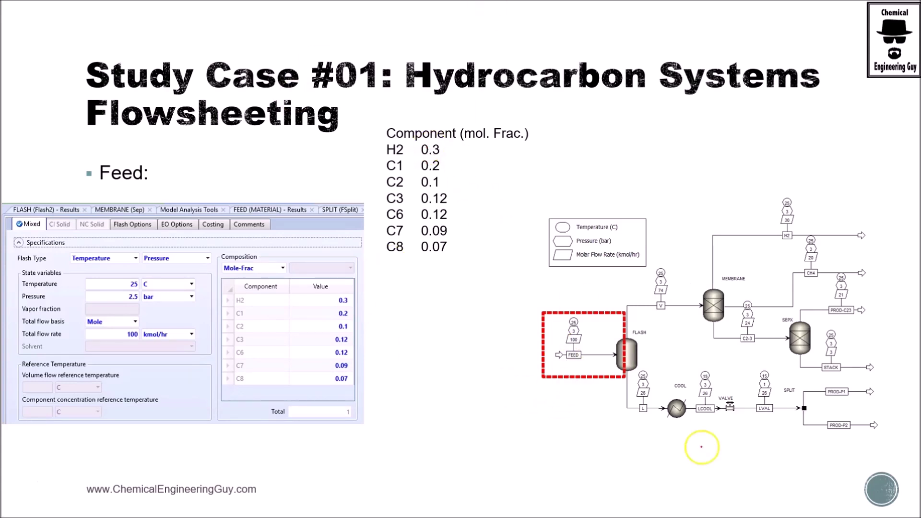
mouse_move(382, 145)
left_mouse_down()
mouse_move(377, 245)
mouse_move(404, 268)
mouse_move(454, 268)
left_mouse_up()
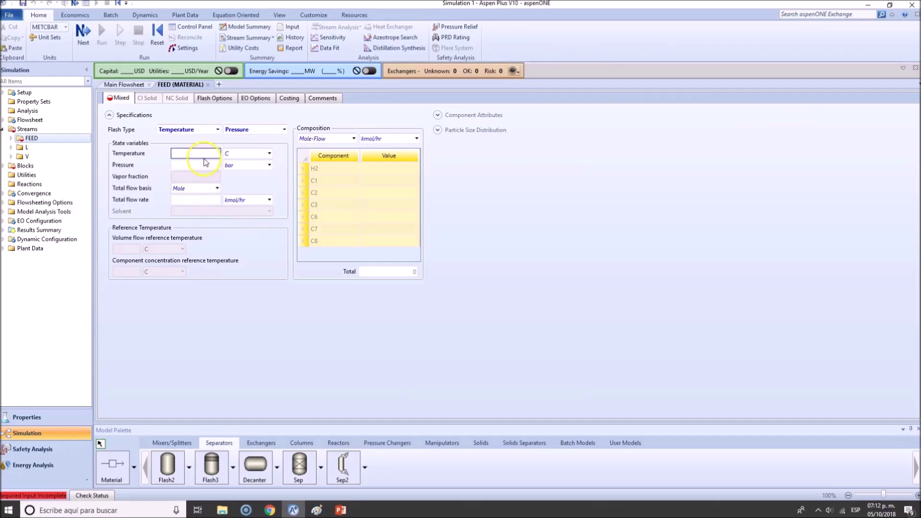
- Select Temperature and Pressure as the flash type in the FEED stream's specifications
left_click(217, 129)
left_click(263, 133)
left_click(284, 129)
left_click(240, 140)
left_click(219, 129)
left_click(211, 140)
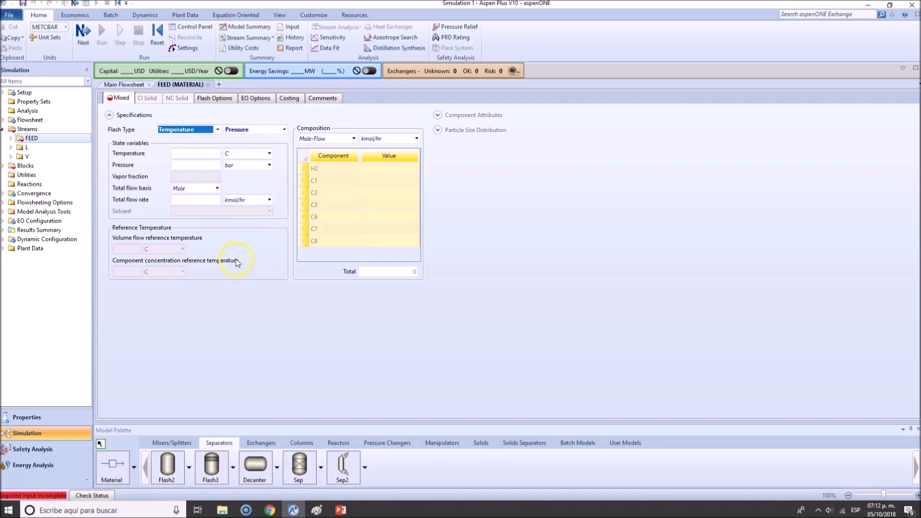
left_click(214, 132)
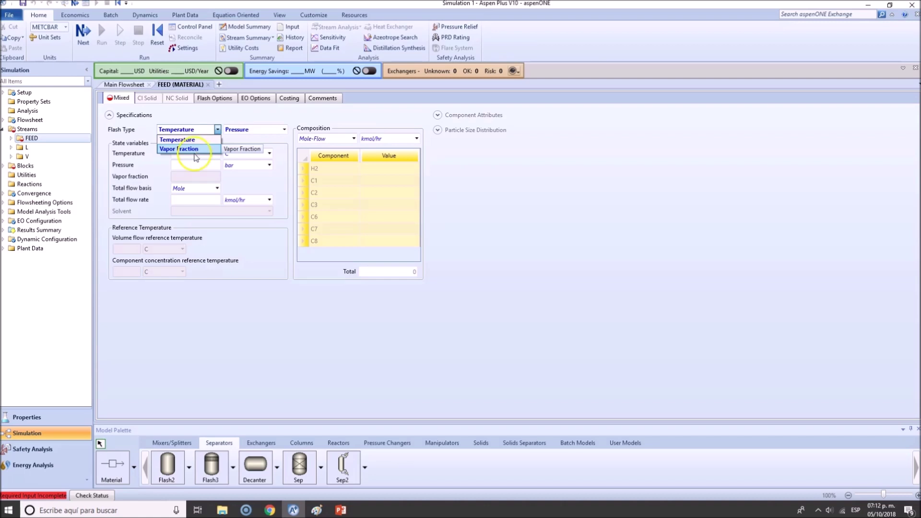
left_click(192, 139)
- Set the FEED stream's temperature to 25 C, pressure to 2.5 bar and total molar flow rate to 100 kmol/hr
left_click(202, 153)
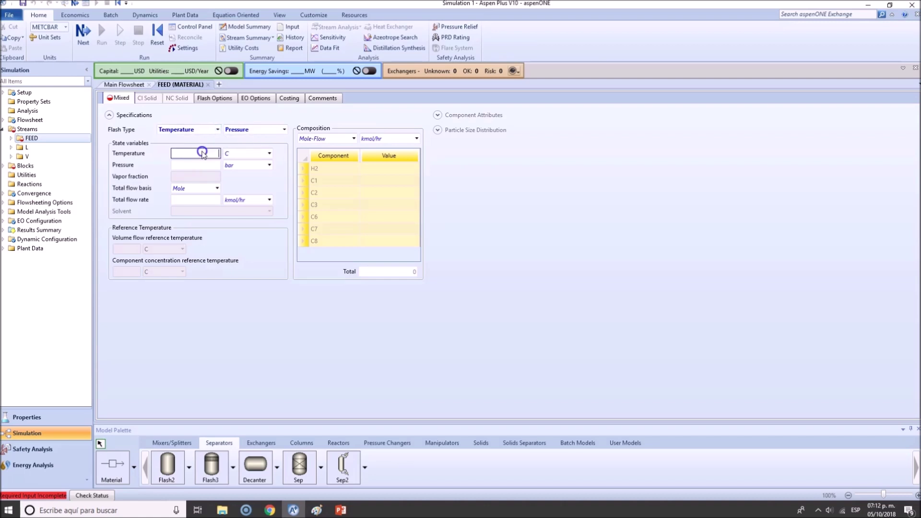
type("2.5")
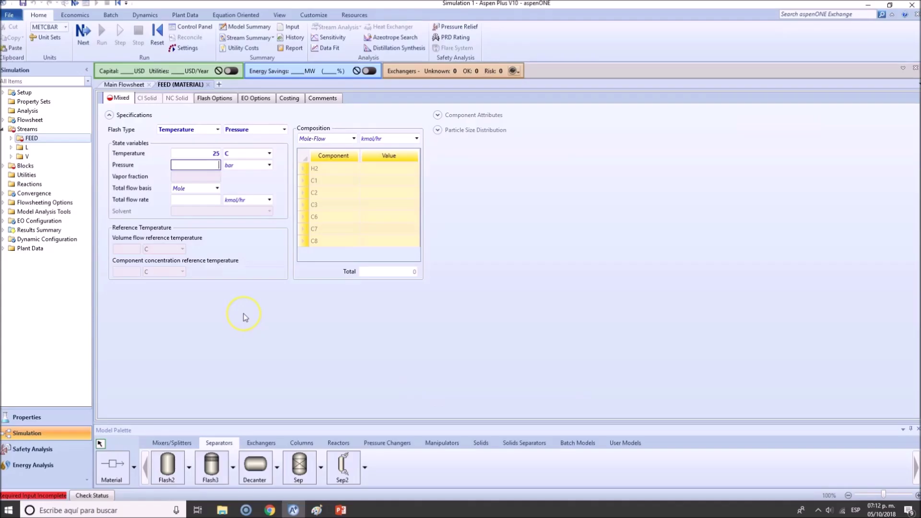
type("2.5")
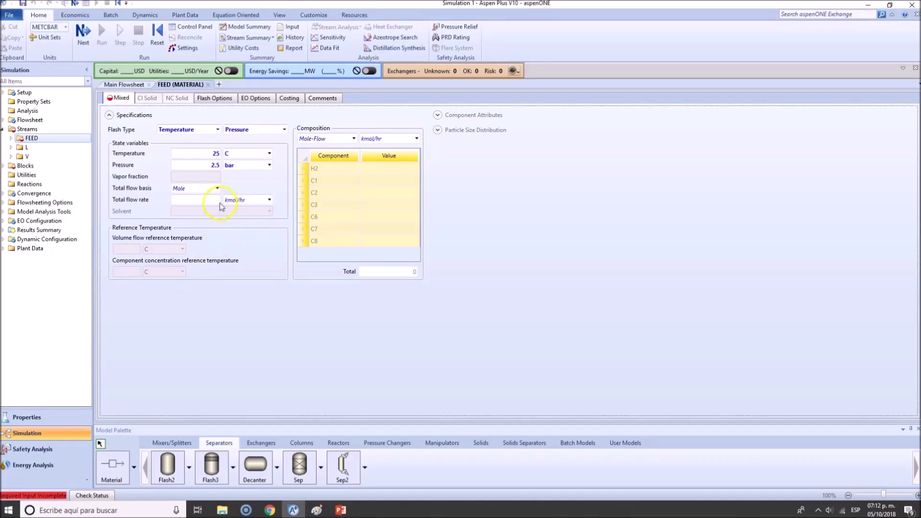
left_click(200, 199)
type("100")
left_click(289, 369)
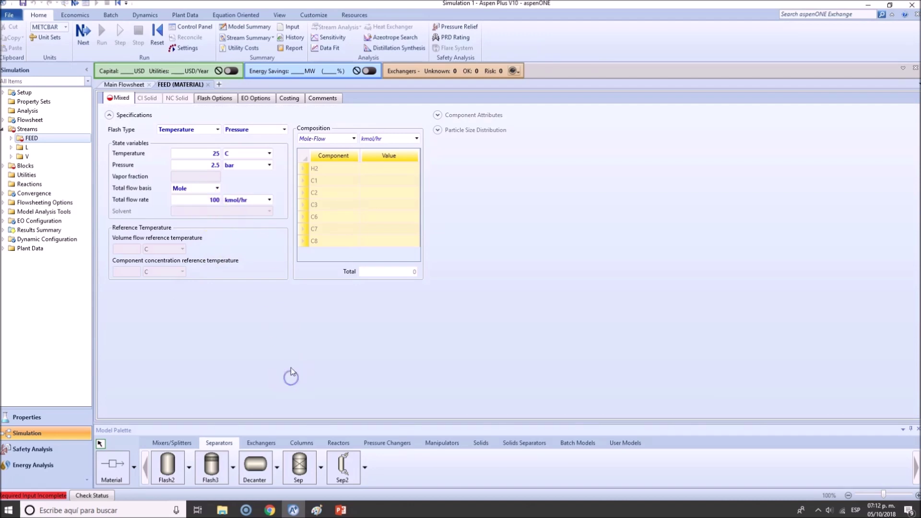
left_click(353, 139)
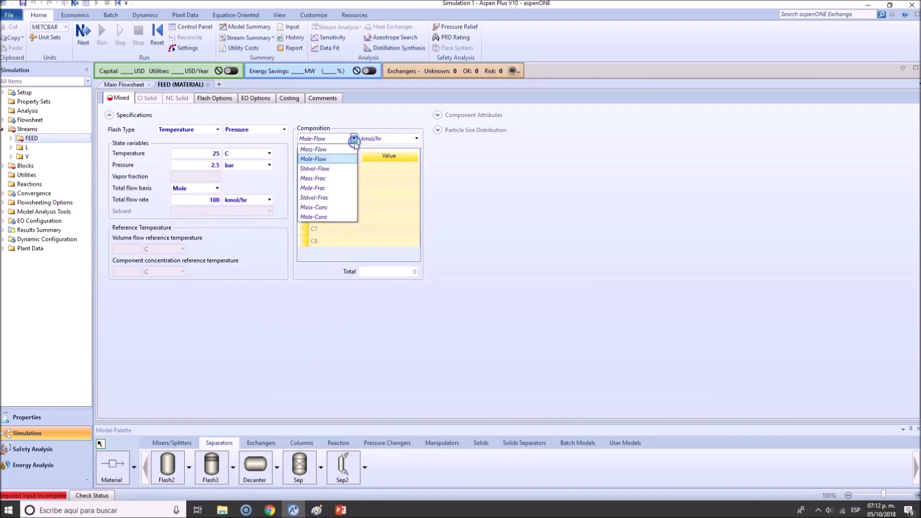
left_click(341, 159)
left_click(397, 181)
left_click(402, 194)
left_click(401, 204)
left_click(401, 217)
left_click(401, 228)
left_click(401, 242)
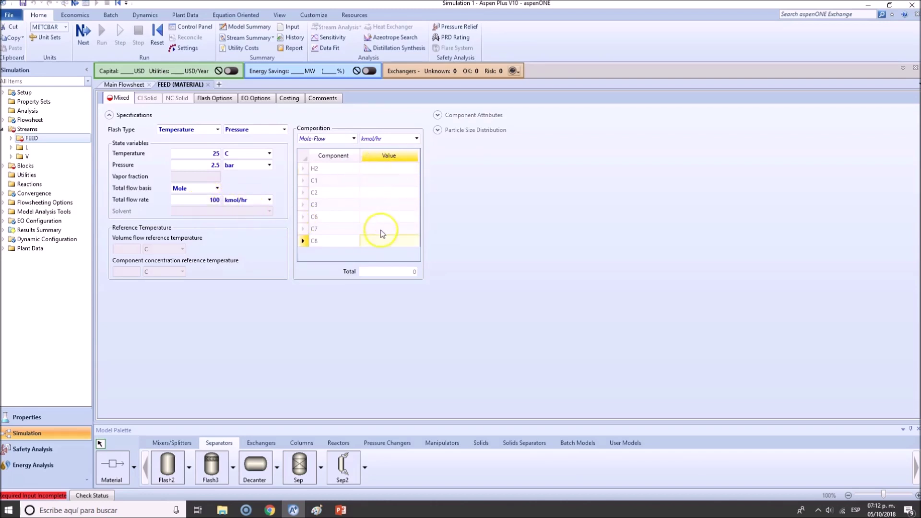
left_click(214, 200)
left_click(381, 192)
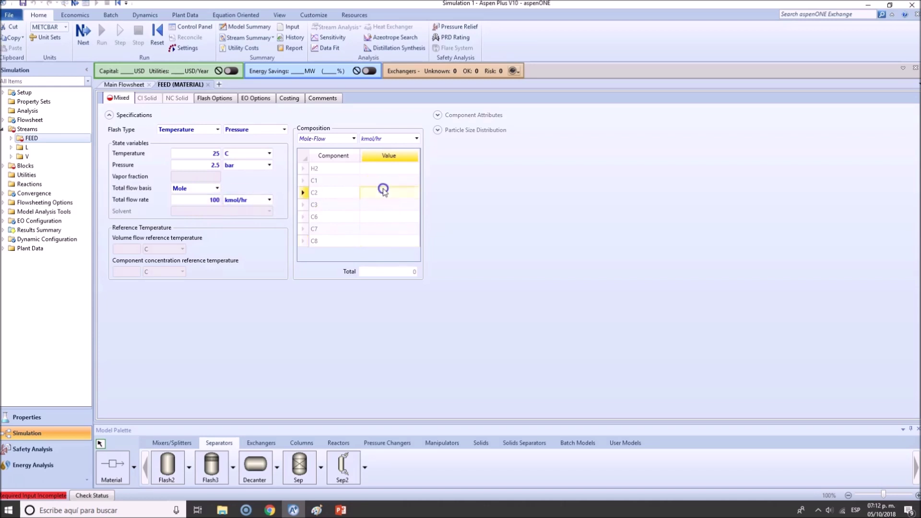
- Set the FEED composition basis to Mole-Frac and check the component mole fractions on the Feed slide
left_click(354, 139)
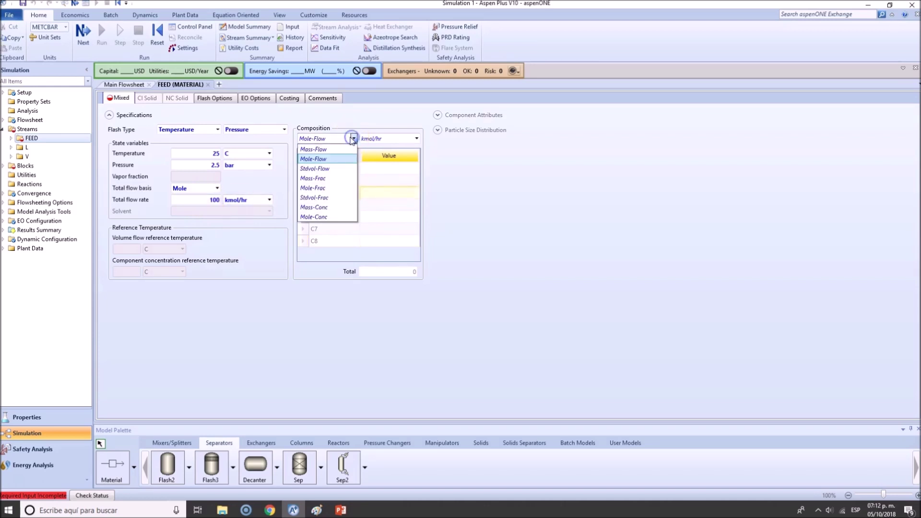
left_click(330, 192)
left_click(384, 174)
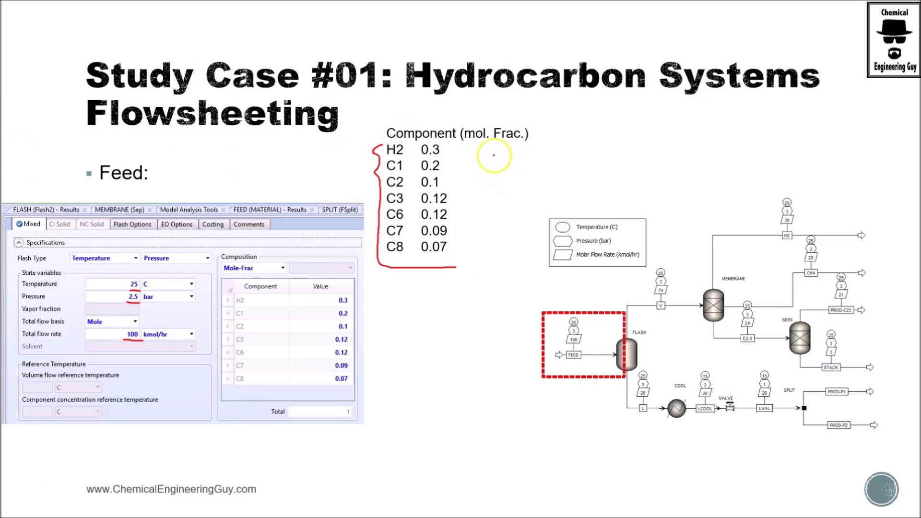
left_click_drag(463, 142, 526, 145)
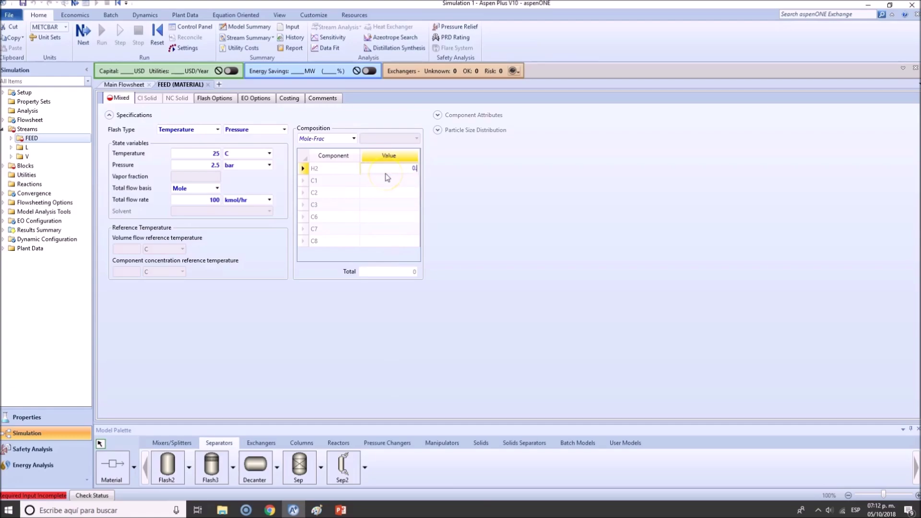
- Set the FEED stream's mole fractions to 0.3 for H2, 0.2 for C1 and 0.1 for C2
type("3")
key("Return")
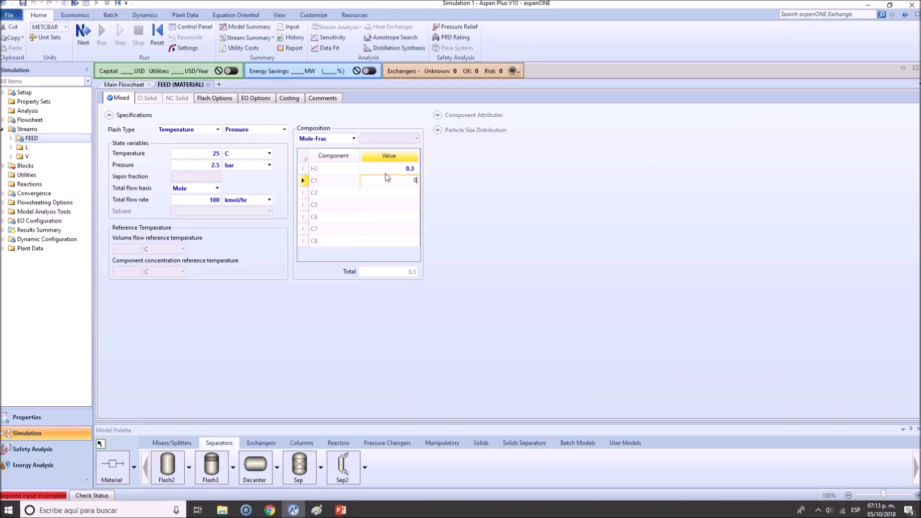
type("0.2")
key("Return")
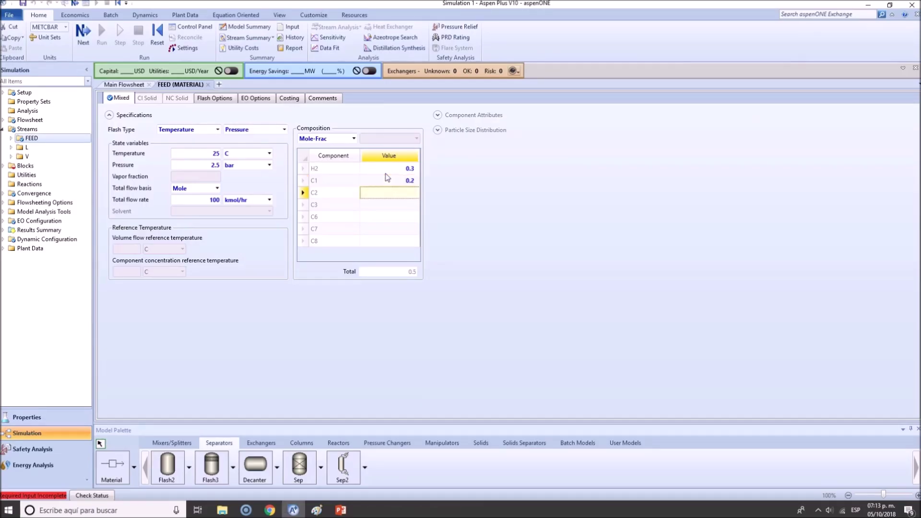
type("0.1")
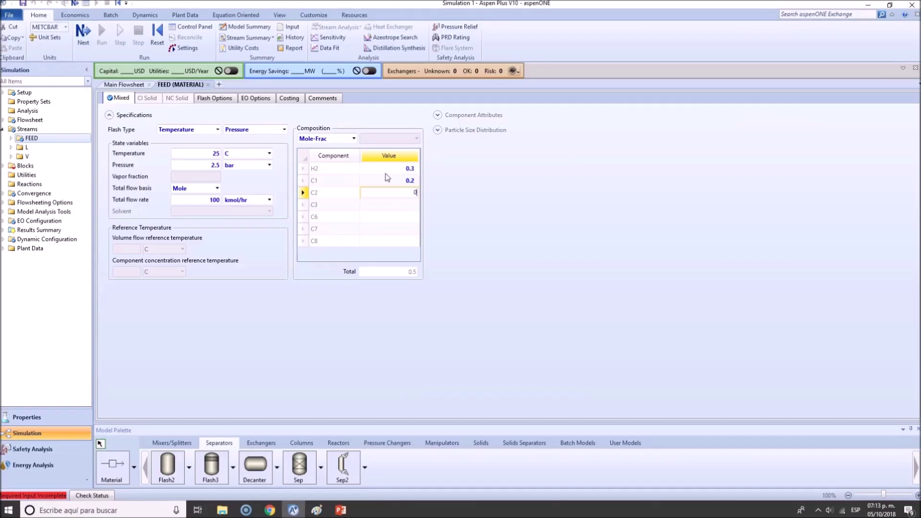
key("Return")
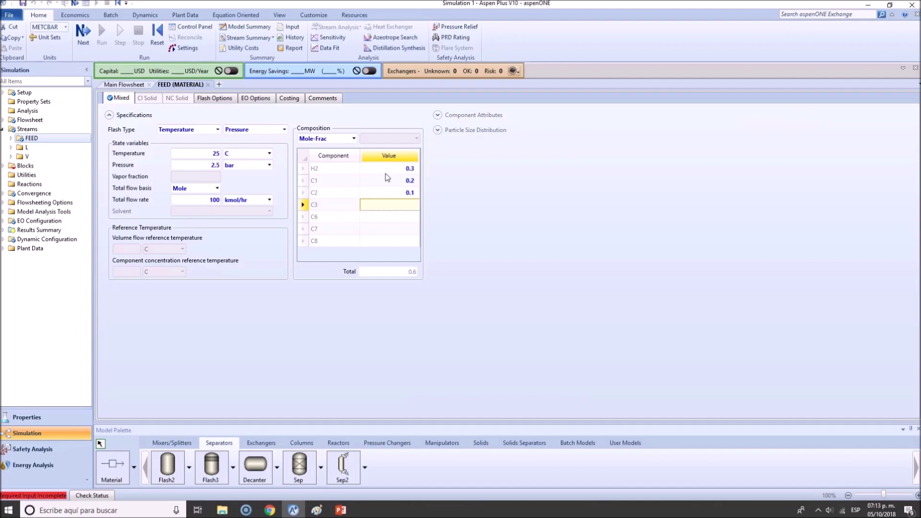
- Set the FEED stream's mole fractions to 0.12 for C3, 0.12 for C6, 0.09 for C7 and 0.07 for C8
type(".12")
key("Return")
type(".12")
key("Return")
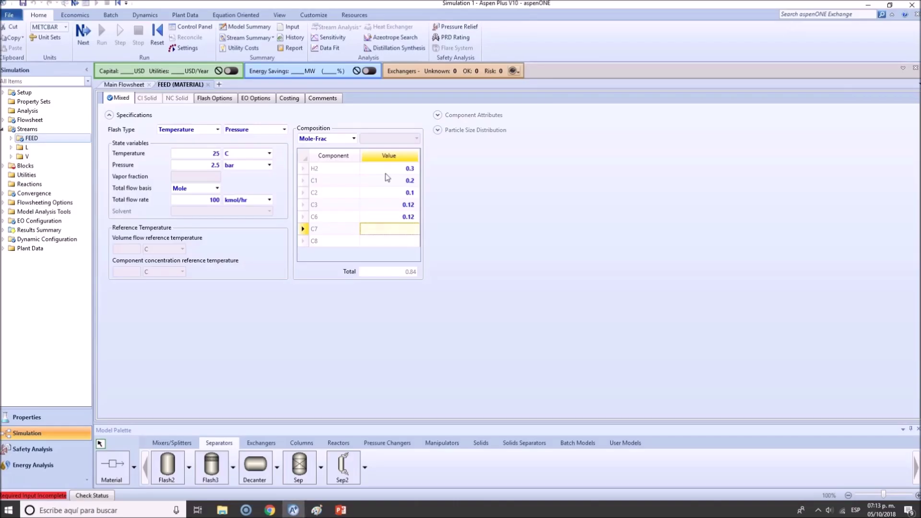
type(".09")
key("Return")
type(".0")
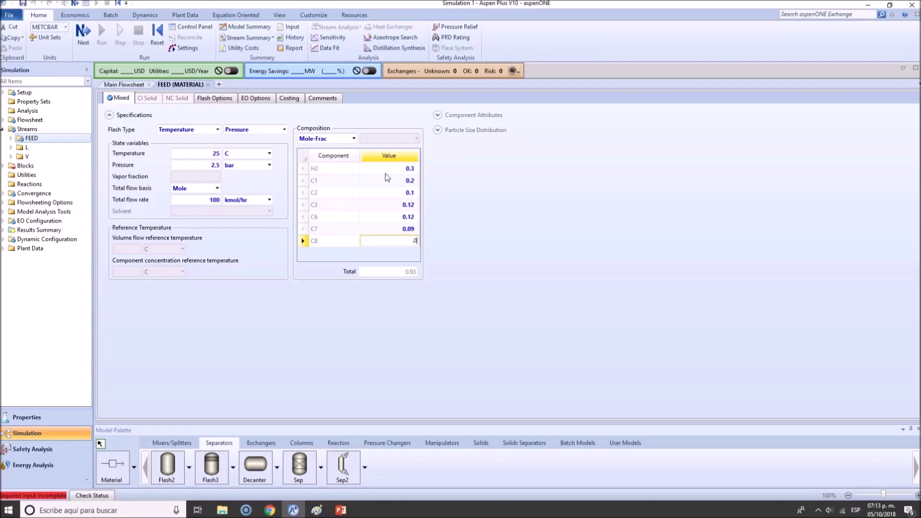
type("7")
left_click(385, 174)
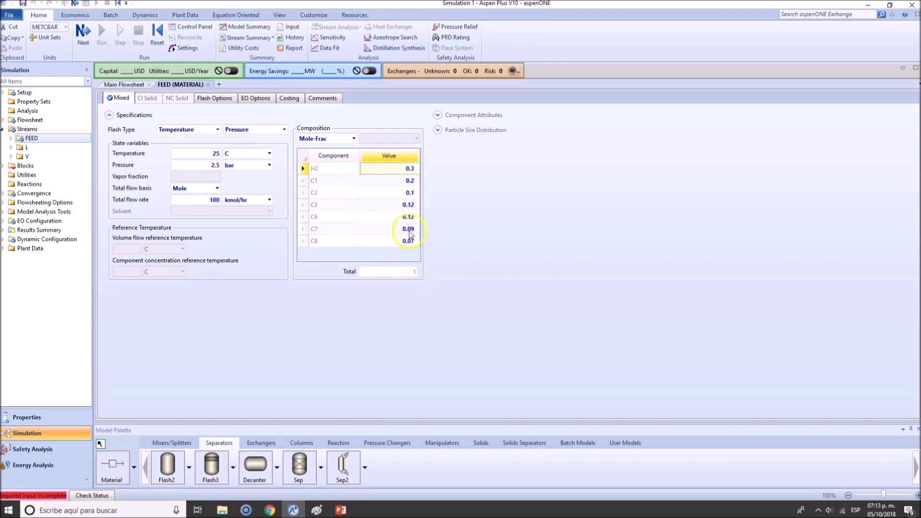
left_click(415, 271)
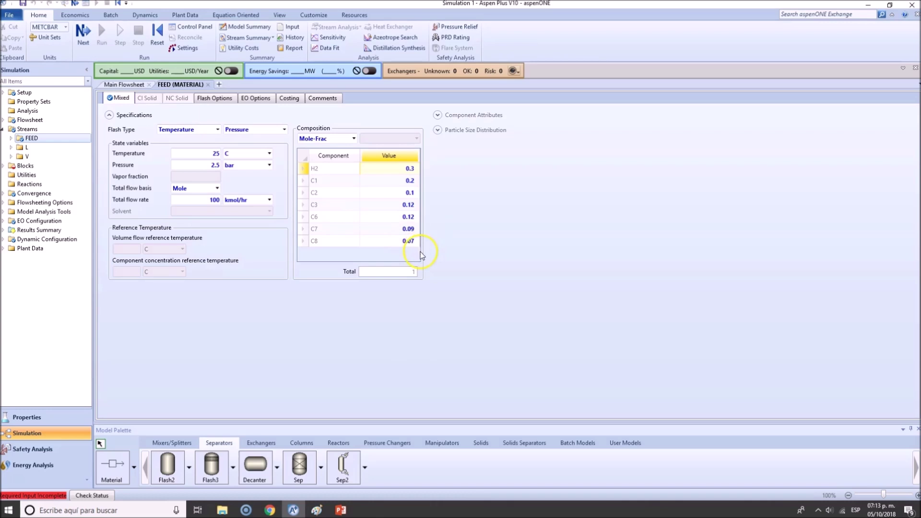
left_click(457, 285)
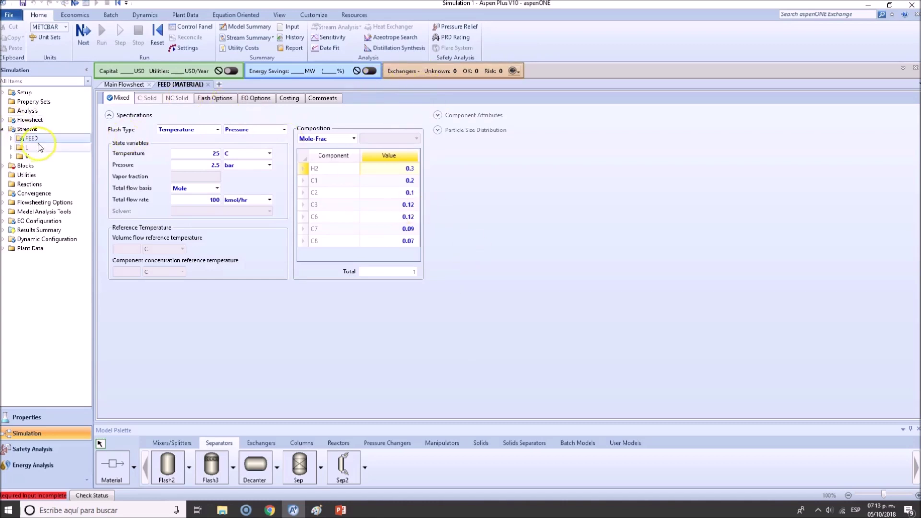
- Return to the main flowsheet and examine the FLASH block with its V and L outlet streams
left_click(115, 85)
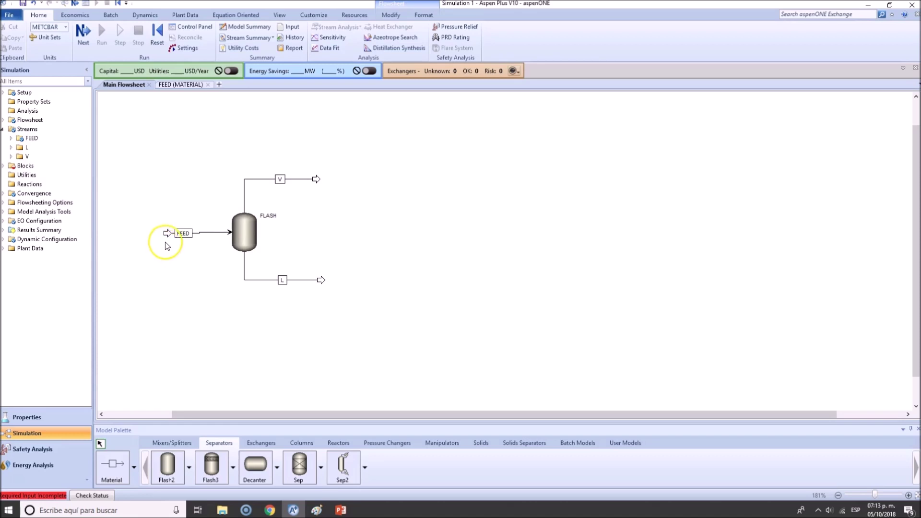
left_click(246, 229)
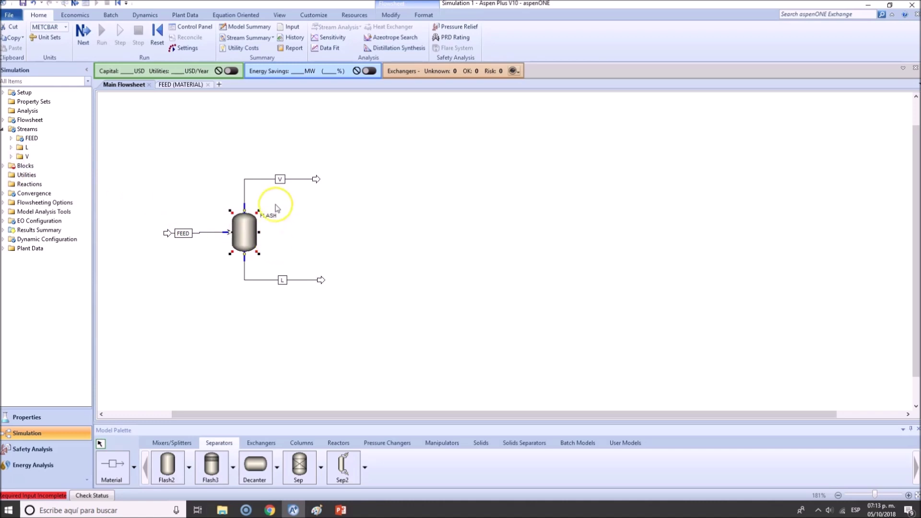
left_click(290, 180)
left_click(300, 283)
left_click(295, 328)
left_click(299, 281)
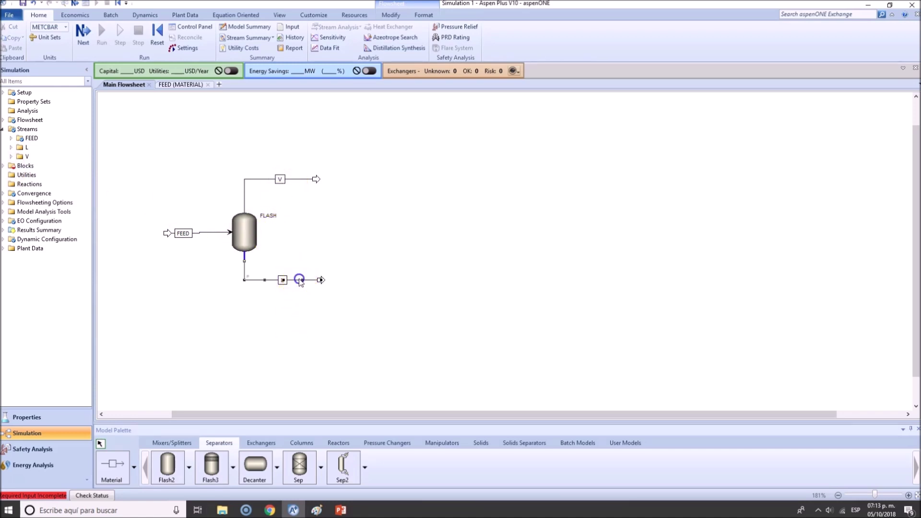
left_click(292, 317)
left_click(246, 230)
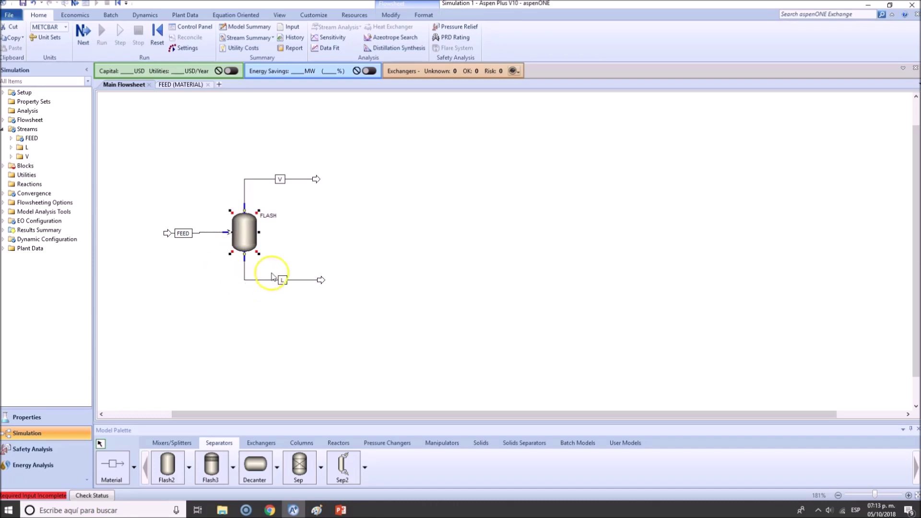
left_click(220, 312)
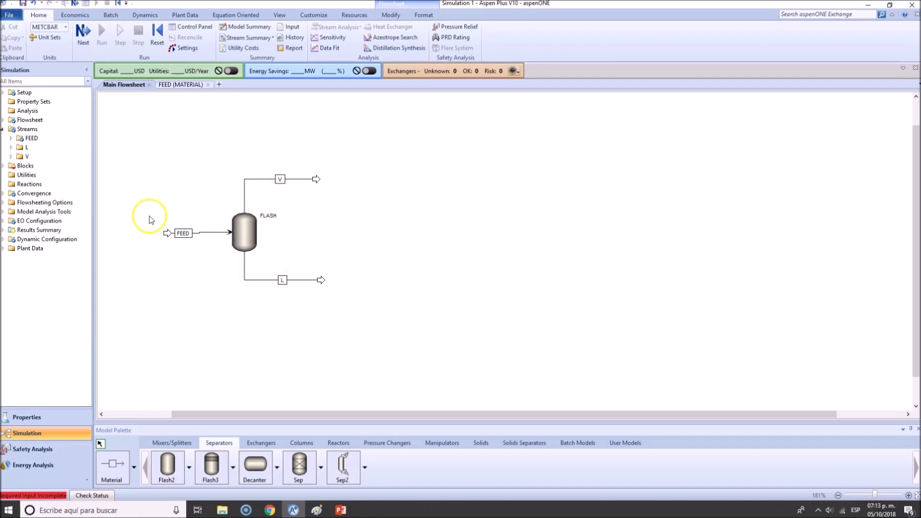
- Move the start of the FEED stream slightly farther from the FLASH block on the flowsheet
left_click(168, 234)
left_click(165, 278)
left_click(228, 230)
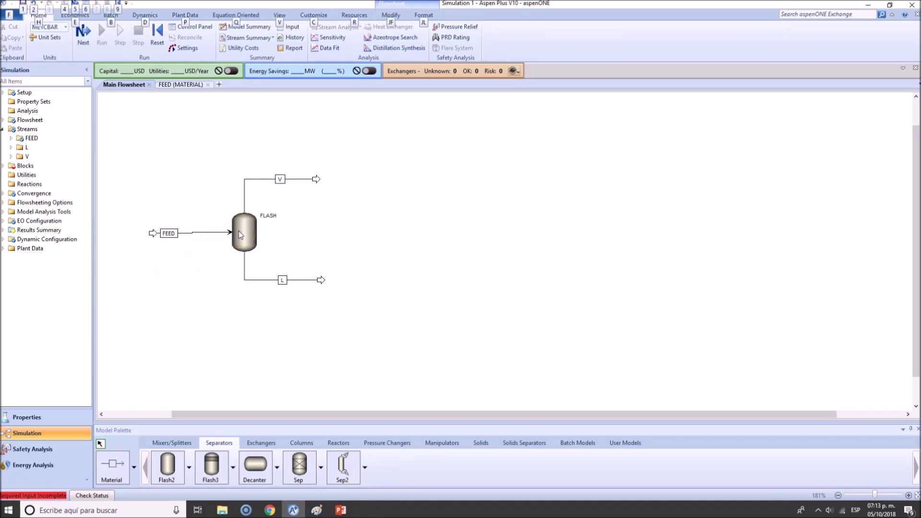
- Switch to the PowerPoint slide show, advance to the Flash (FLASH2) slide and underline the Duty and Pressure flash type
key("alt+Tab")
key("Right")
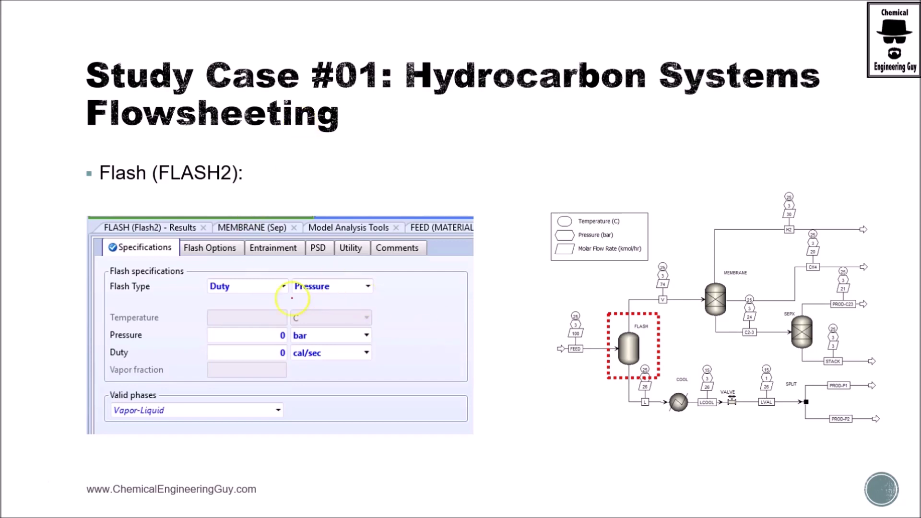
left_click_drag(211, 294, 221, 294)
left_click_drag(289, 295, 303, 300)
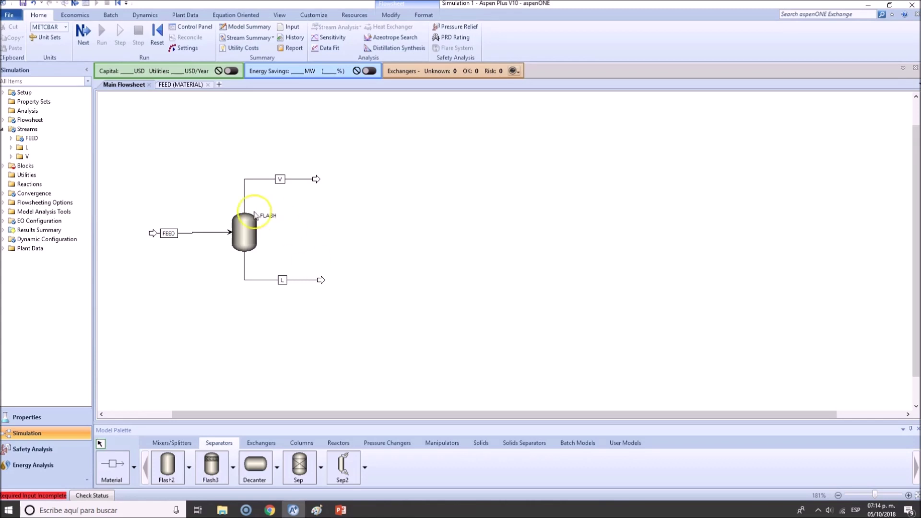
- Switch back to Aspen Plus and select Duty and Pressure as the flash type in the FLASH block's specifications
left_click(251, 231)
double_click(251, 238)
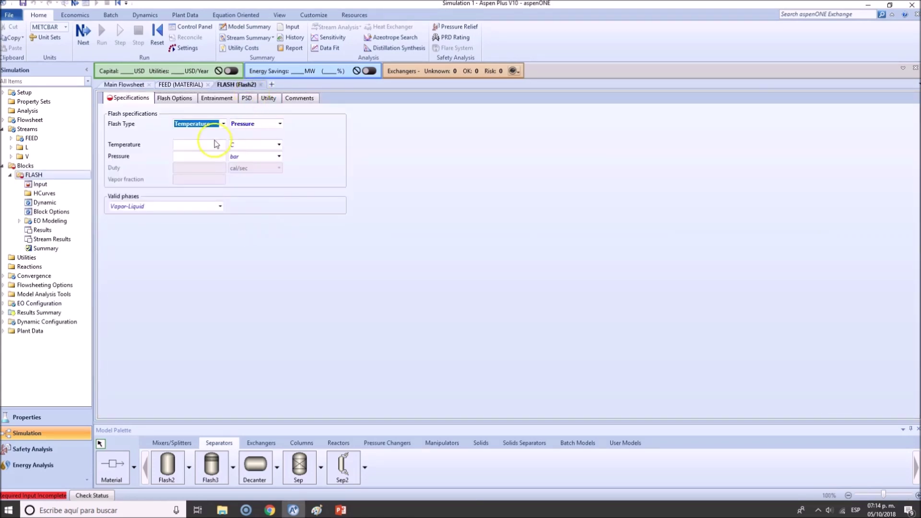
left_click(224, 123)
left_click(274, 126)
left_click(223, 125)
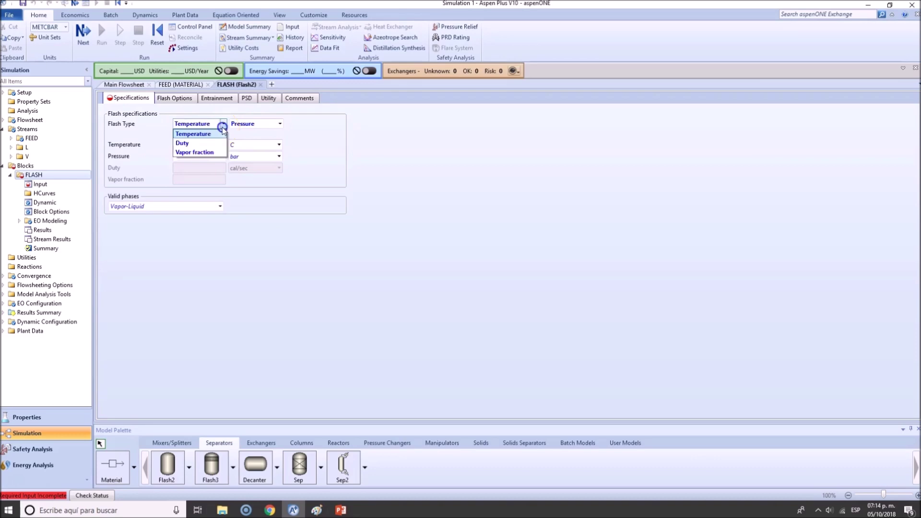
left_click(195, 144)
- Check the Flash slide in PowerPoint and set the FLASH block's duty to 0 cal/sec and pressure to 0 bar
key("alt+Tab")
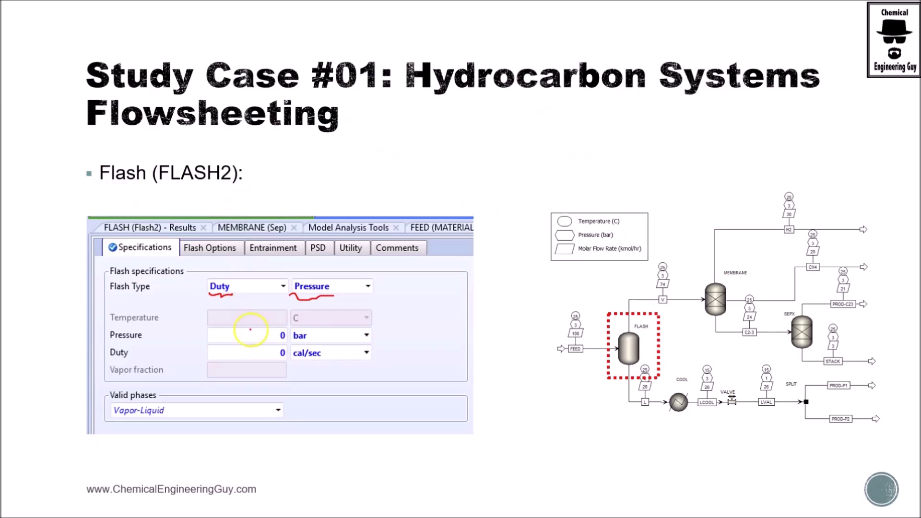
key("alt+Tab")
key("alt+Tab")
key("alt+Tab")
left_click(204, 168)
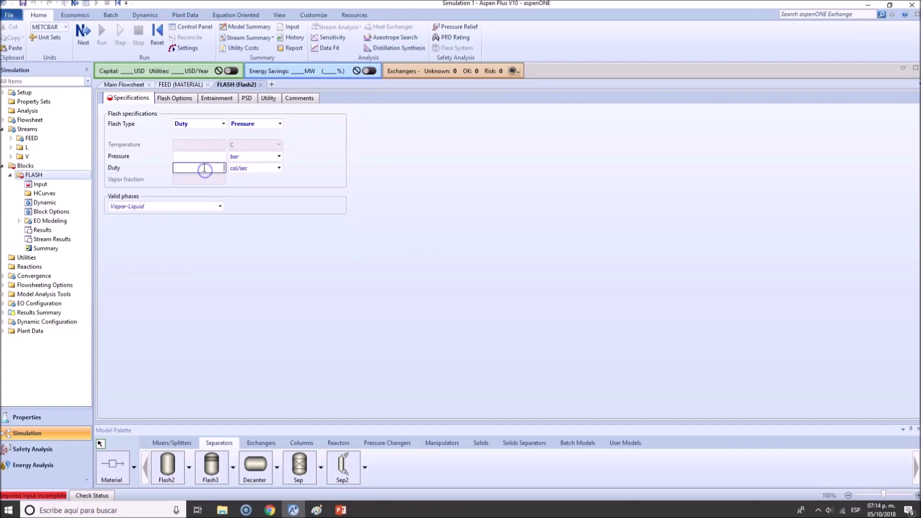
key("alt+Tab")
key("alt+Tab")
left_click(212, 158)
key("alt+Tab")
key("alt+Tab")
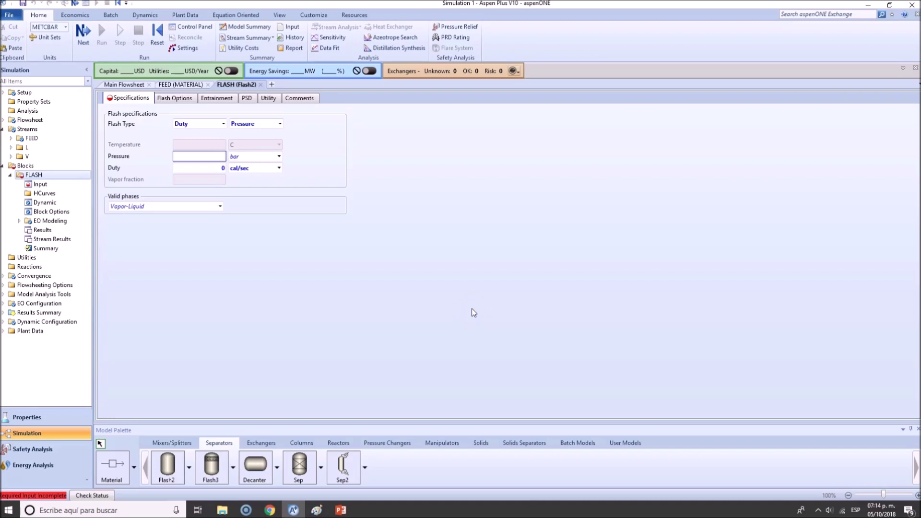
type("0")
key("Return")
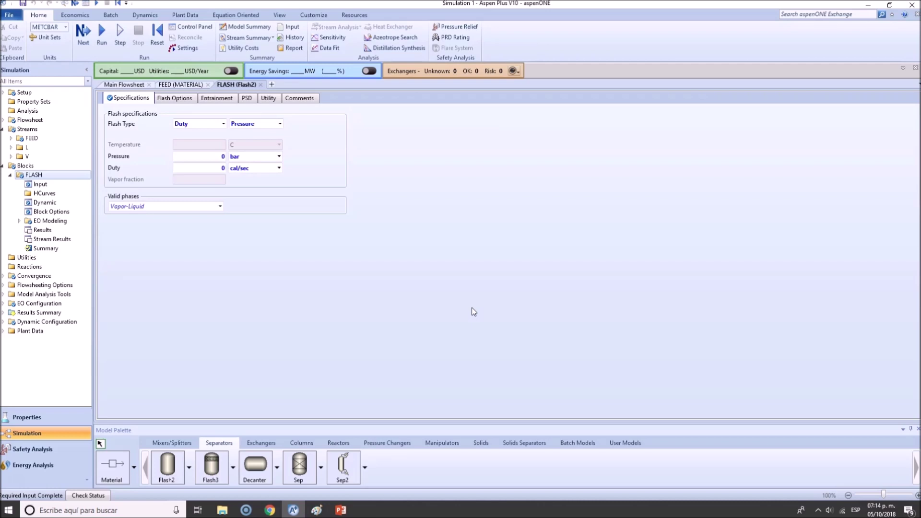
- Review the FEED stream on the main flowsheet and reopen the FLASH block's specifications
left_click(126, 85)
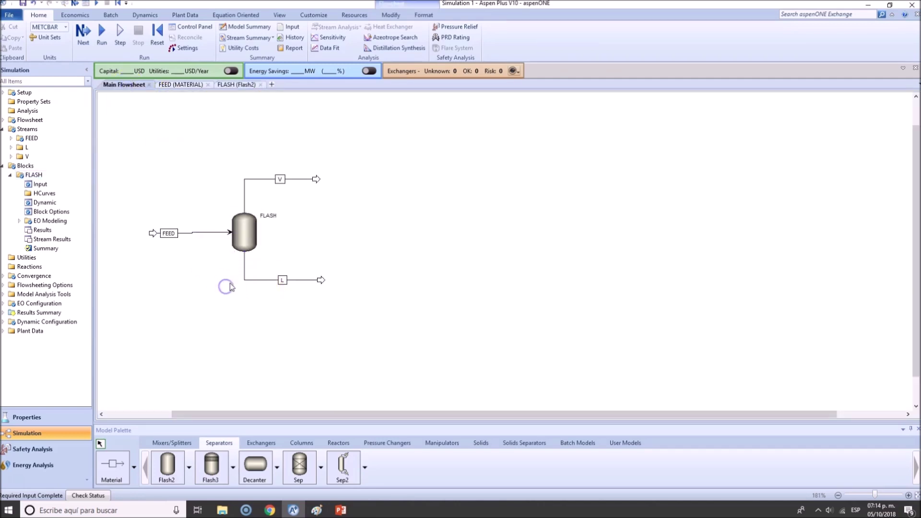
left_click(193, 233)
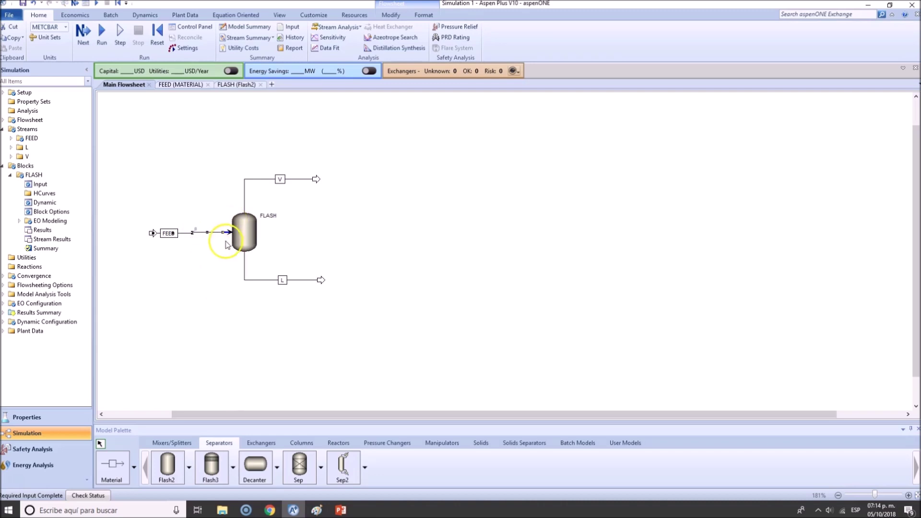
left_click(244, 235)
double_click(245, 235)
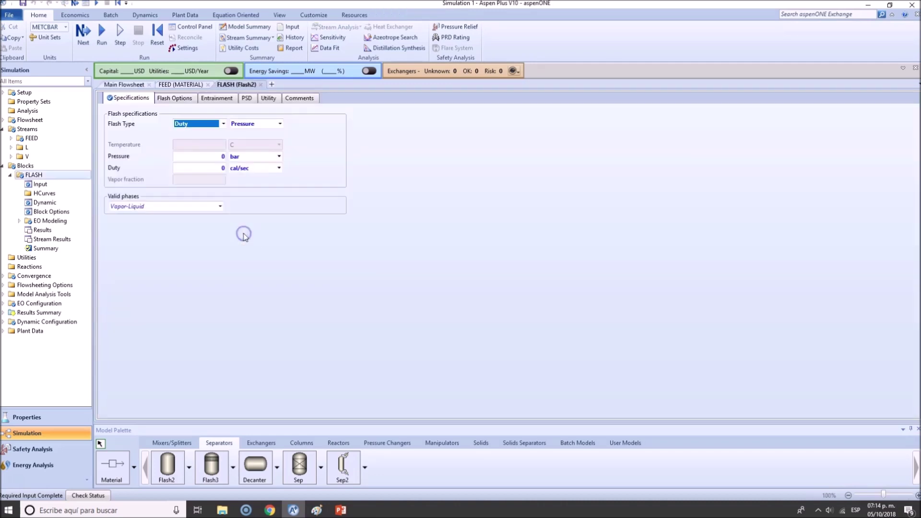
left_click(124, 85)
double_click(244, 230)
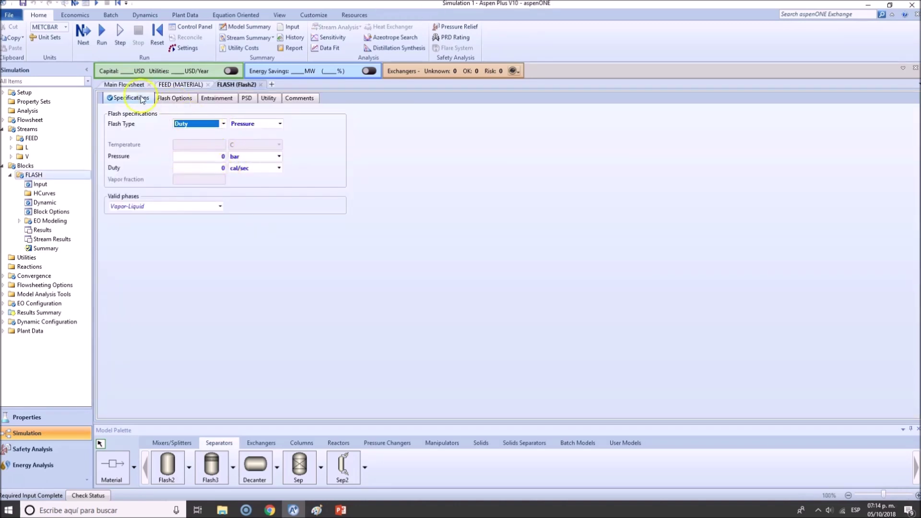
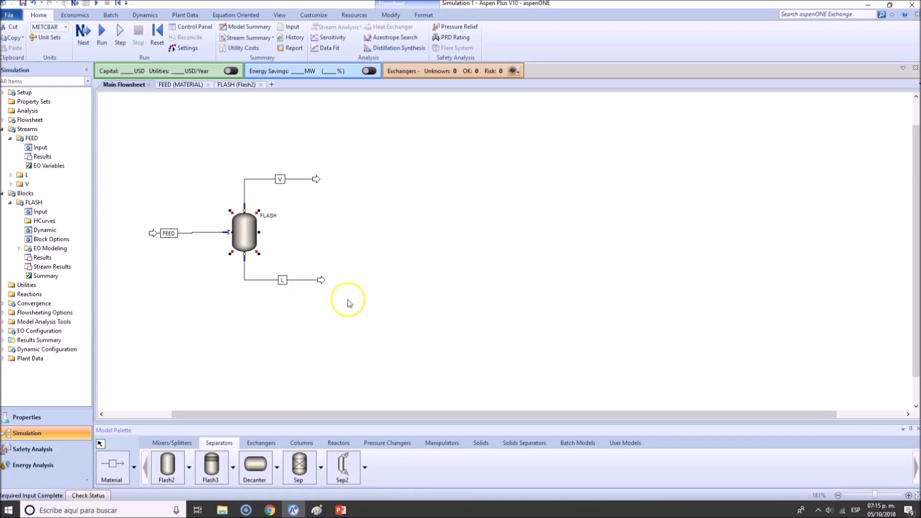
- Compare the FEED stream on the main flowsheet with the pressure specified for the FLASH block
left_click(189, 240)
left_click_drag(133, 203, 204, 260)
left_click(244, 245)
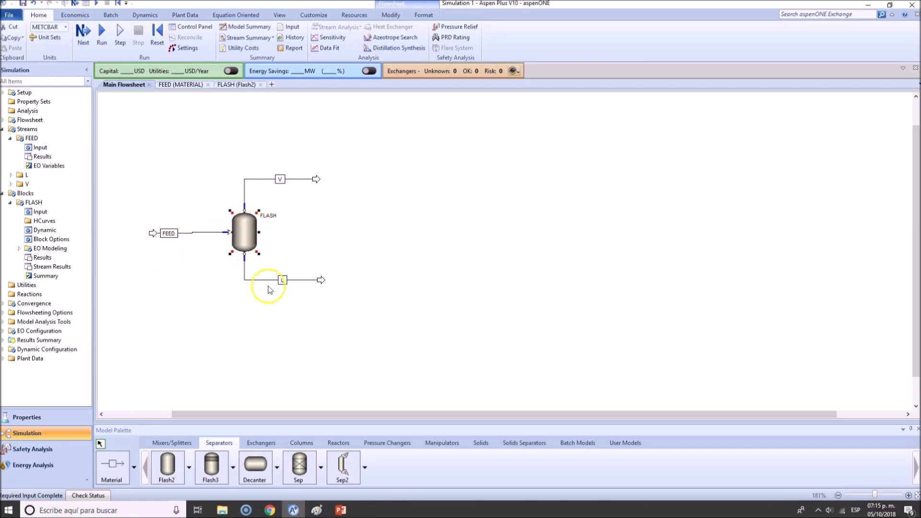
left_click(294, 316)
double_click(246, 240)
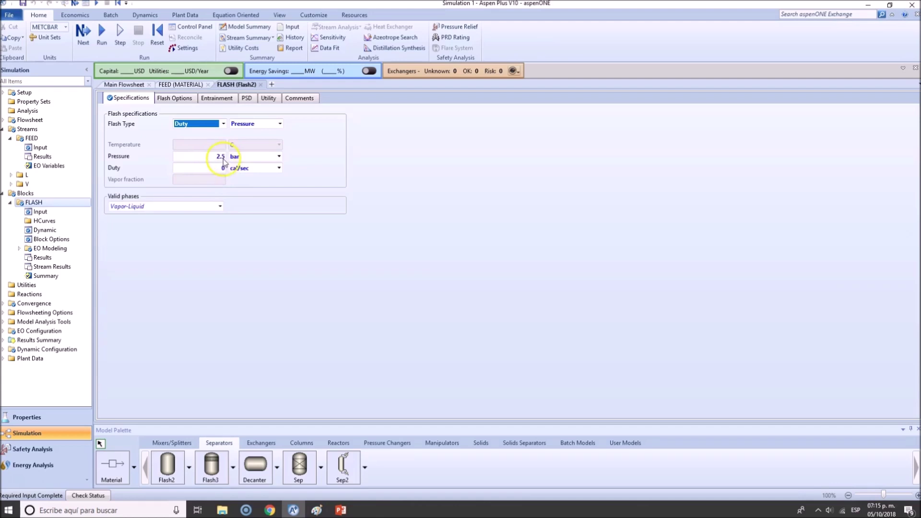
left_click(125, 85)
left_click_drag(119, 194, 210, 260)
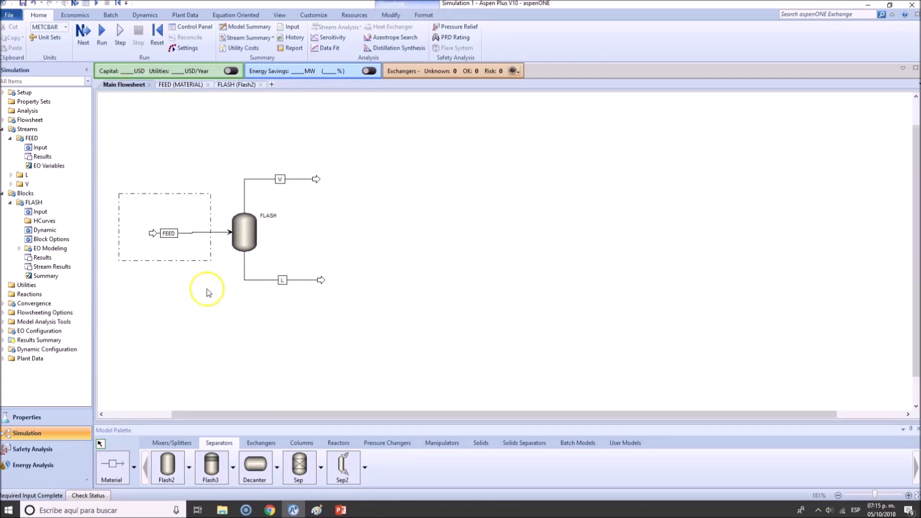
left_click(182, 234)
left_click(244, 227)
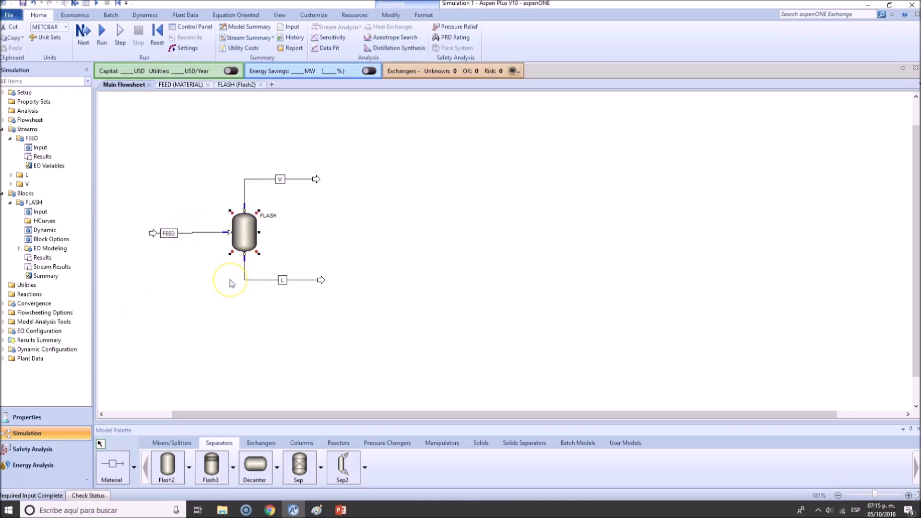
left_click(232, 226)
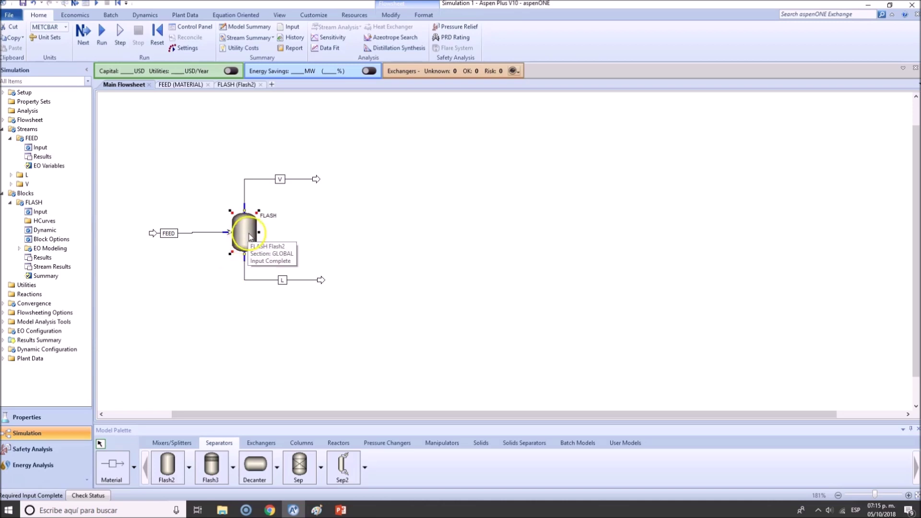
- Set the FLASH block's pressure to 0 bar and recheck its specifications from the main flowsheet
double_click(247, 234)
left_click(217, 157)
type("0")
key("Return")
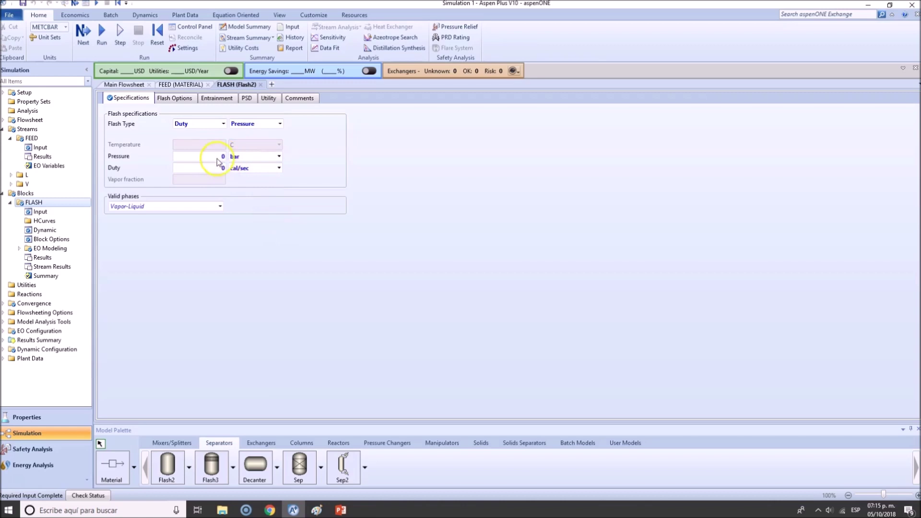
left_click(124, 85)
left_click(189, 302)
double_click(252, 239)
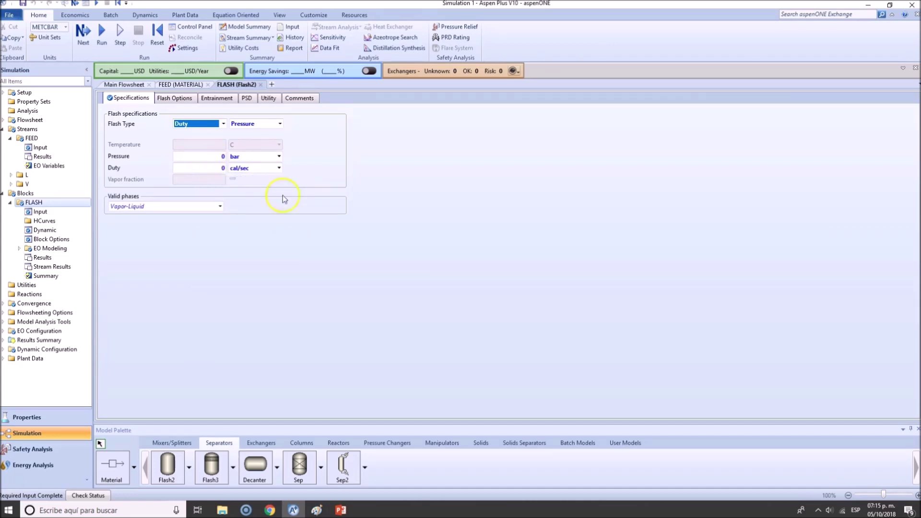
- Recheck the FLASH block's pressure specification and examine its valid phases options
left_click(222, 156)
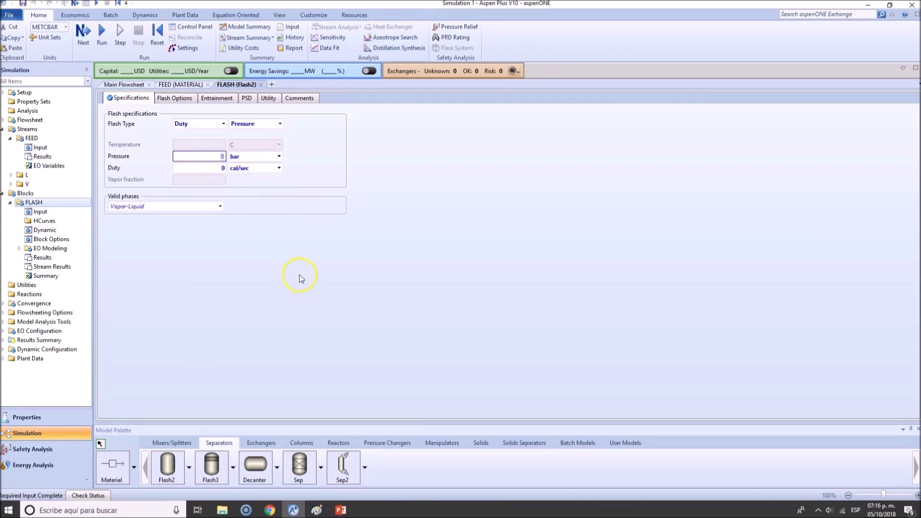
left_click(137, 85)
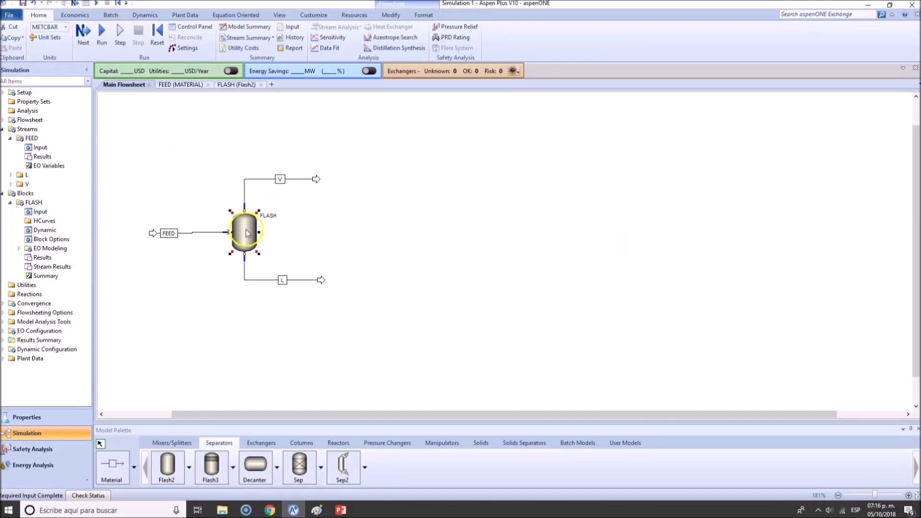
double_click(242, 228)
left_click(221, 205)
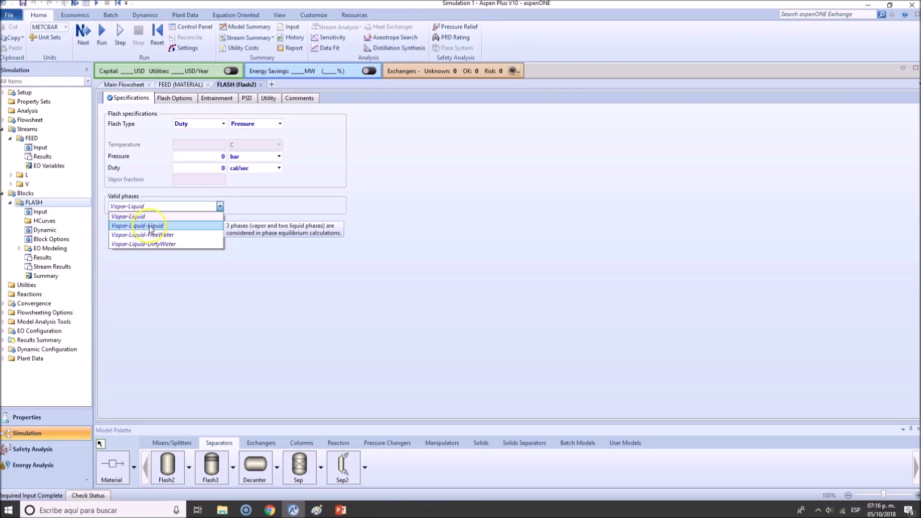
left_click(199, 327)
- Compare the main flowsheet with the Flash slide in PowerPoint and return to Aspen Plus
left_click(124, 84)
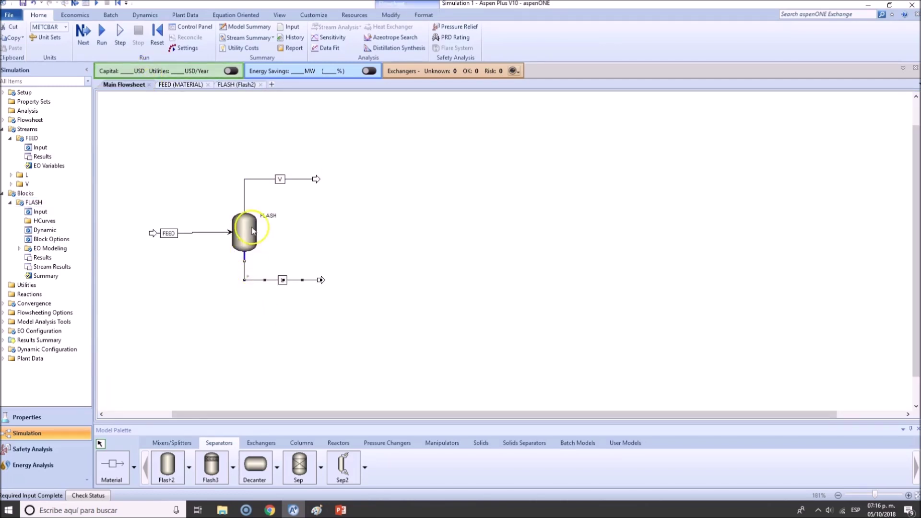
left_click(261, 336)
key("alt+Tab")
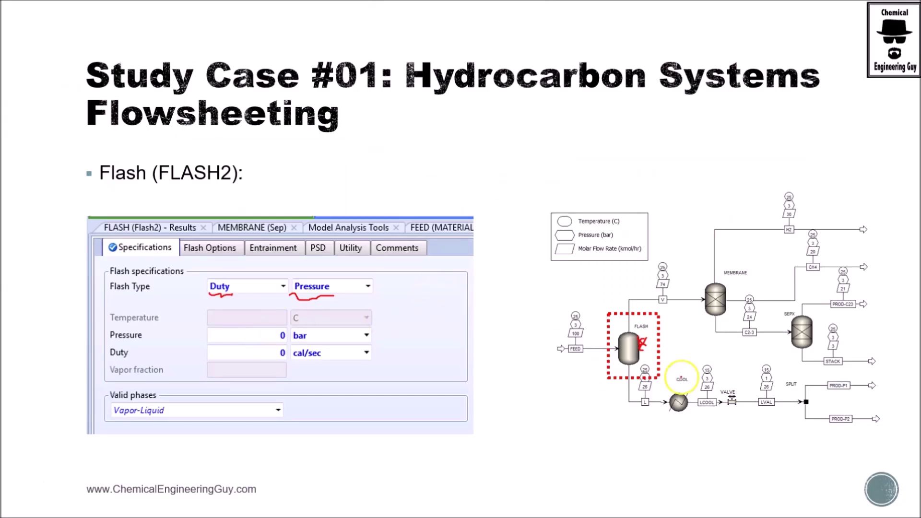
key("alt+Tab")
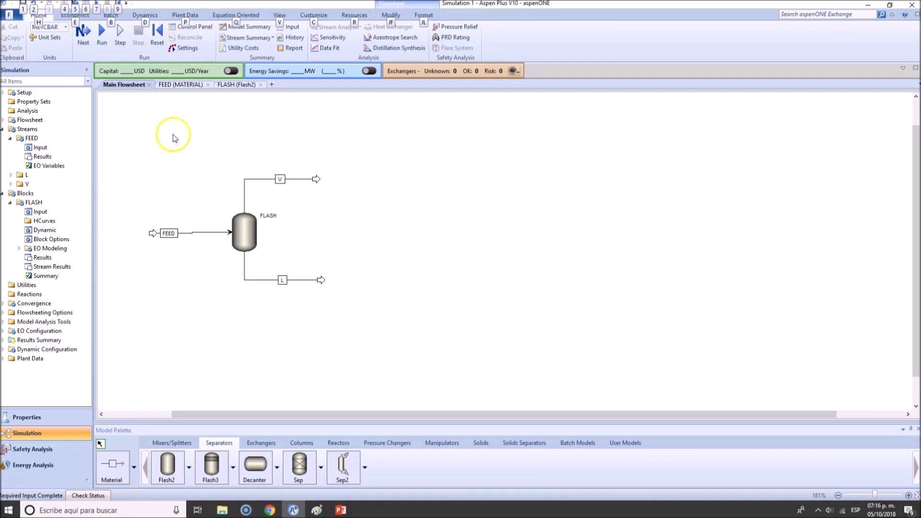
- Check for required input, run the simulation, and review the run messages for errors and warnings
left_click(192, 169)
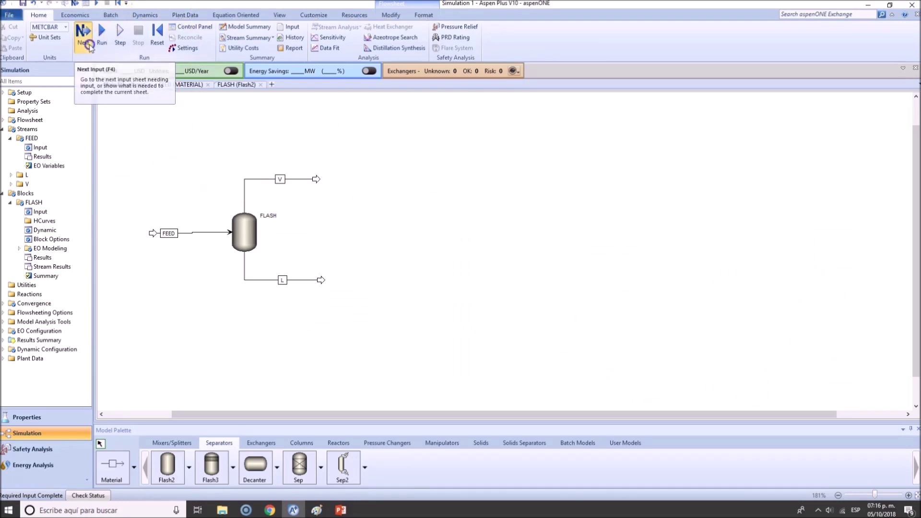
left_click(83, 33)
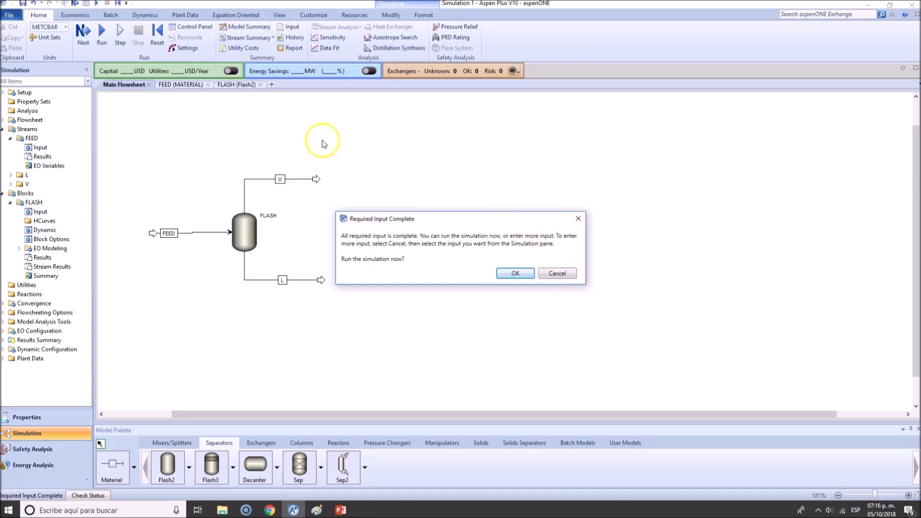
left_click(515, 273)
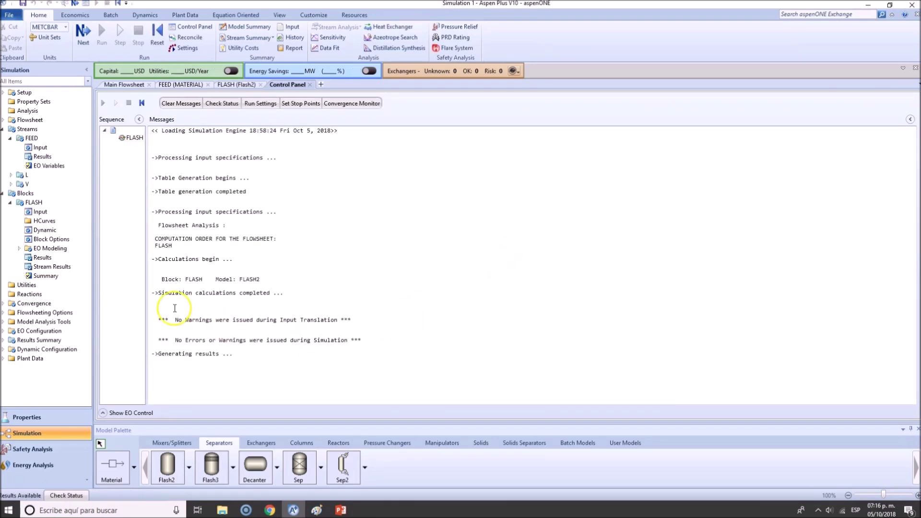
left_click_drag(163, 321, 364, 336)
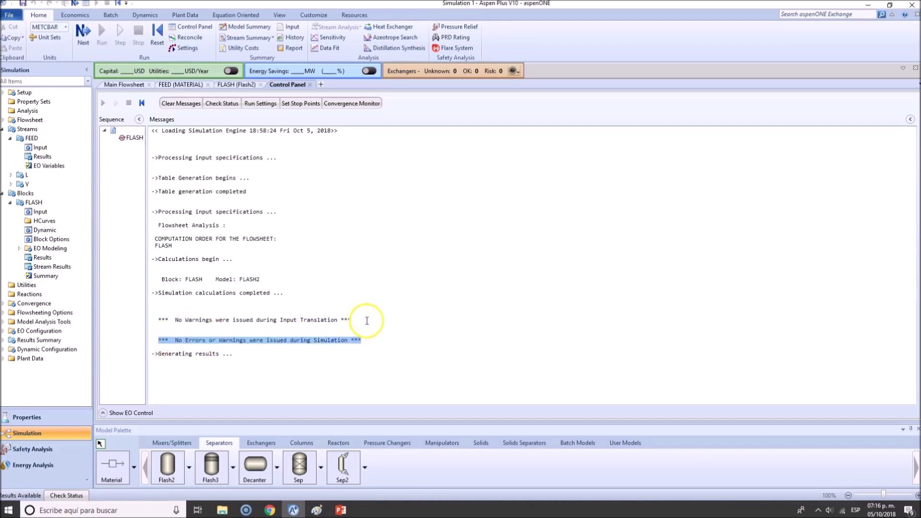
- Examine the temperature, pressure and molar flow results of the FEED, V and L streams around FLASH on the main flowsheet
left_click(124, 84)
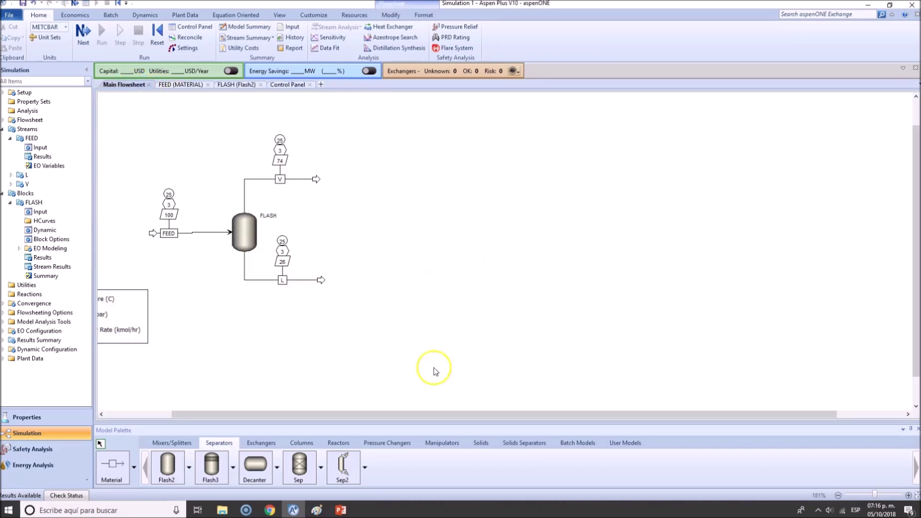
left_click_drag(366, 414, 315, 424)
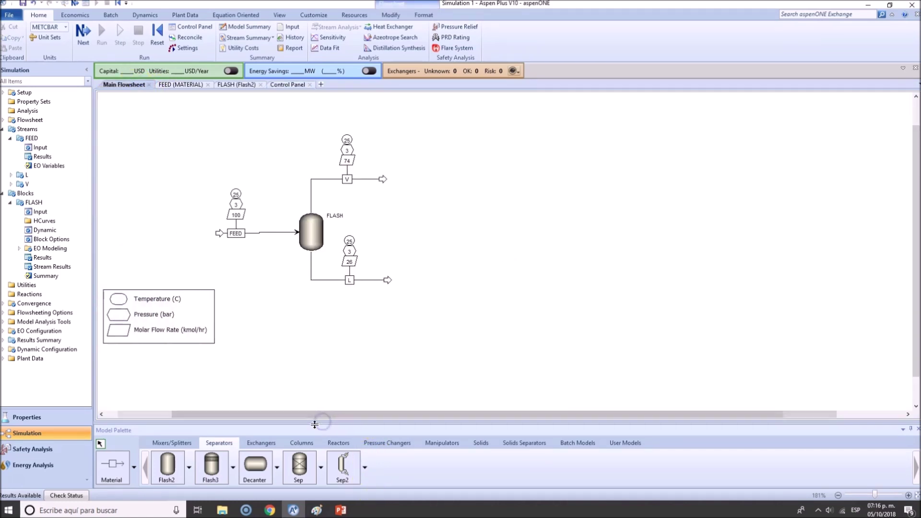
left_click(317, 225)
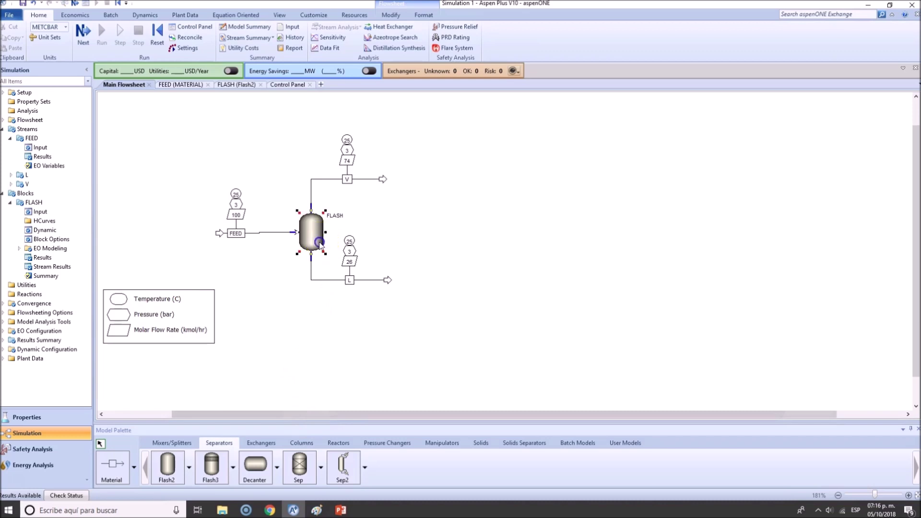
left_click(373, 179)
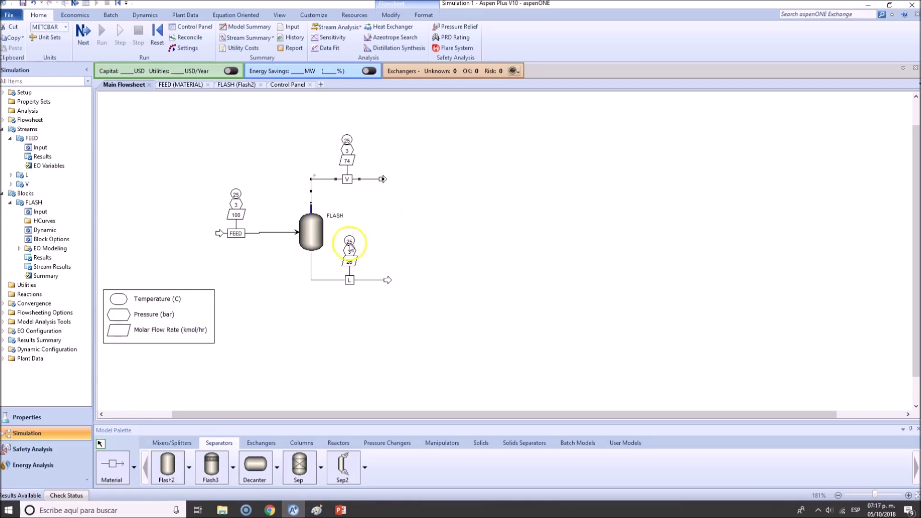
left_click(310, 230)
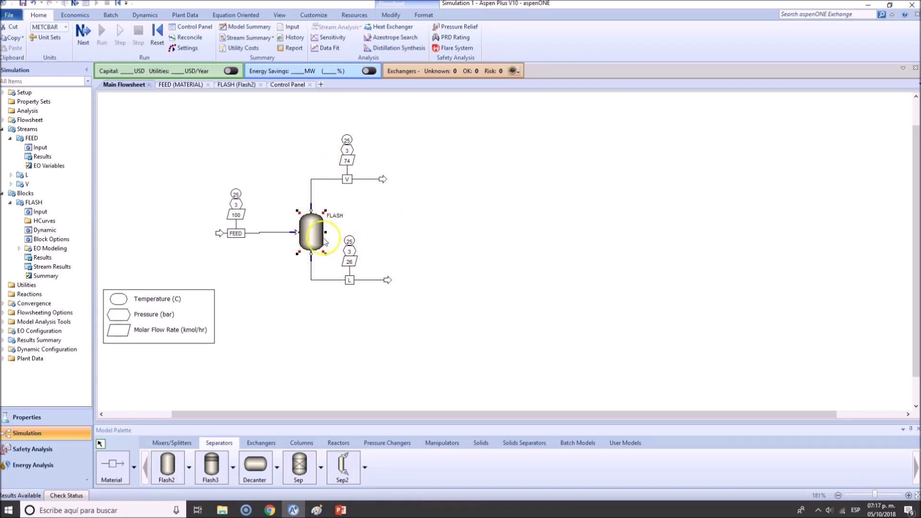
left_click(311, 193)
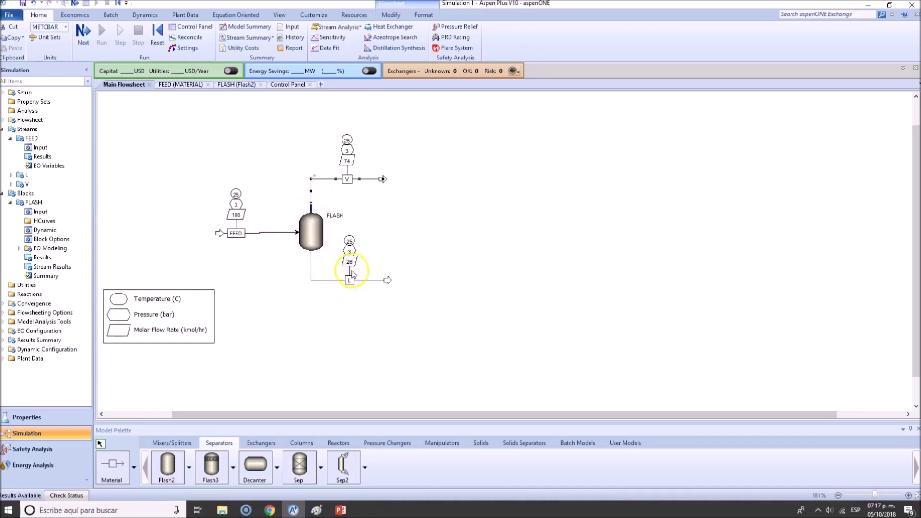
left_click(325, 354)
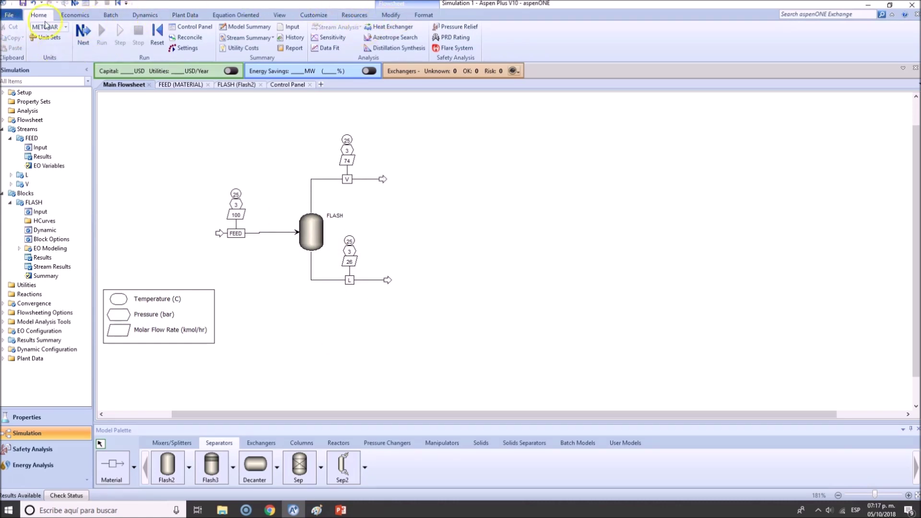
- Hide the temperature, pressure and mole flow rate results of the streams on the flowsheet
left_click(420, 16)
left_click(391, 15)
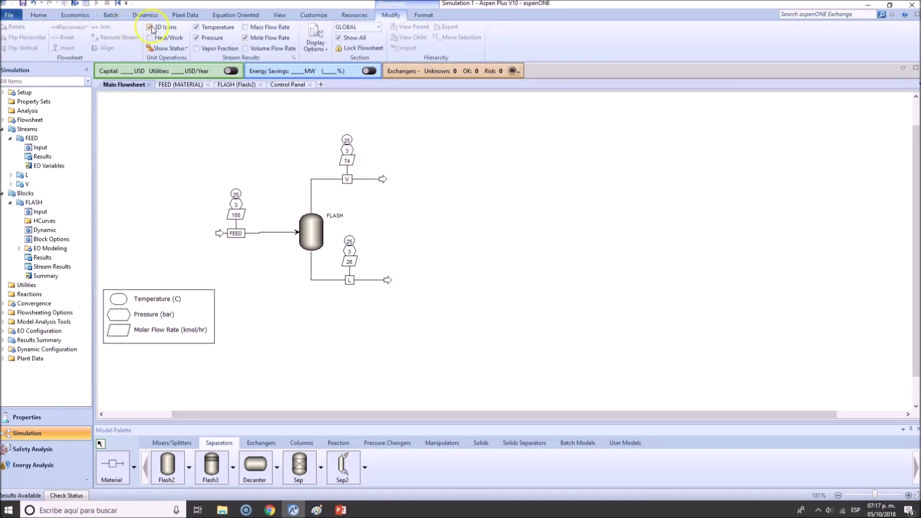
left_click(196, 28)
left_click(196, 38)
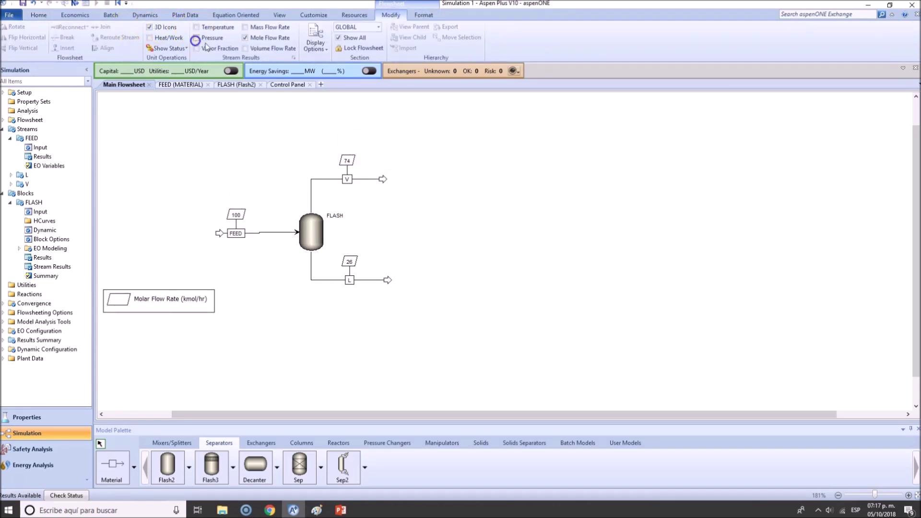
left_click(246, 38)
left_click(245, 234)
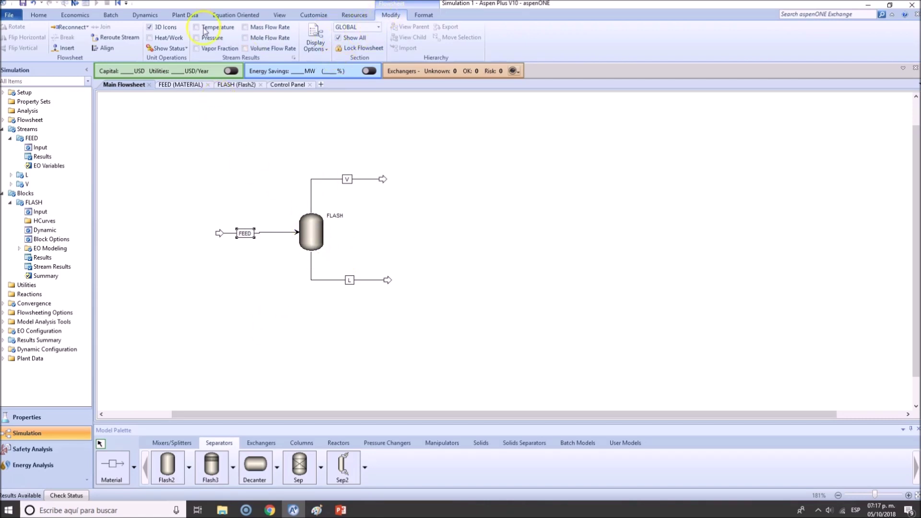
- View the list of streams and their status, and return to the main flowsheet
left_click(34, 16)
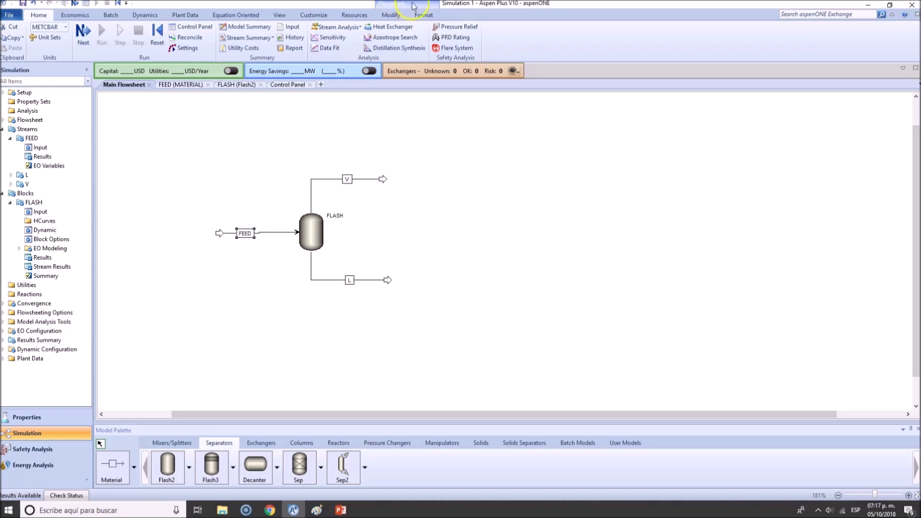
left_click(462, 224)
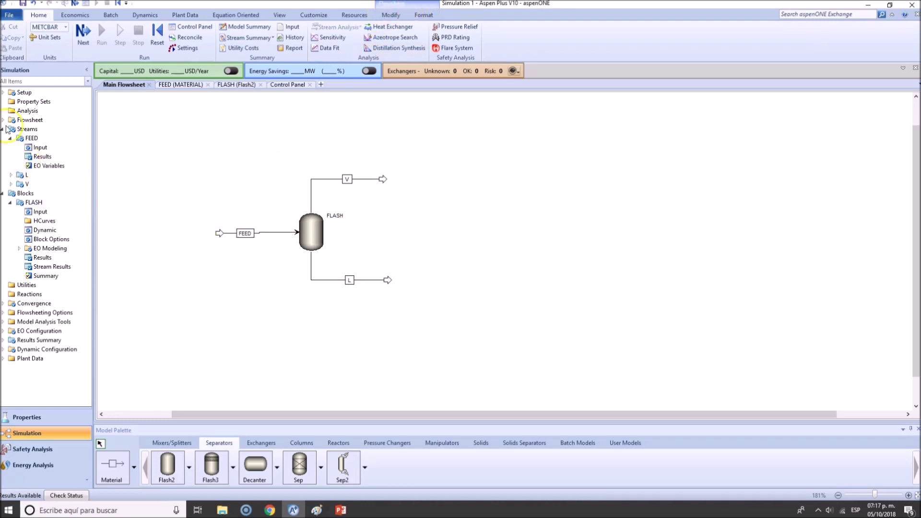
left_click(29, 130)
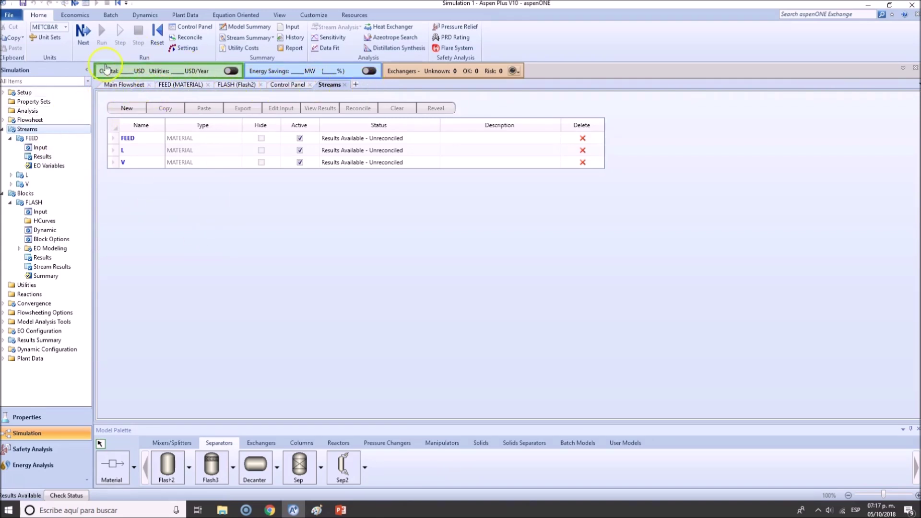
left_click(65, 6)
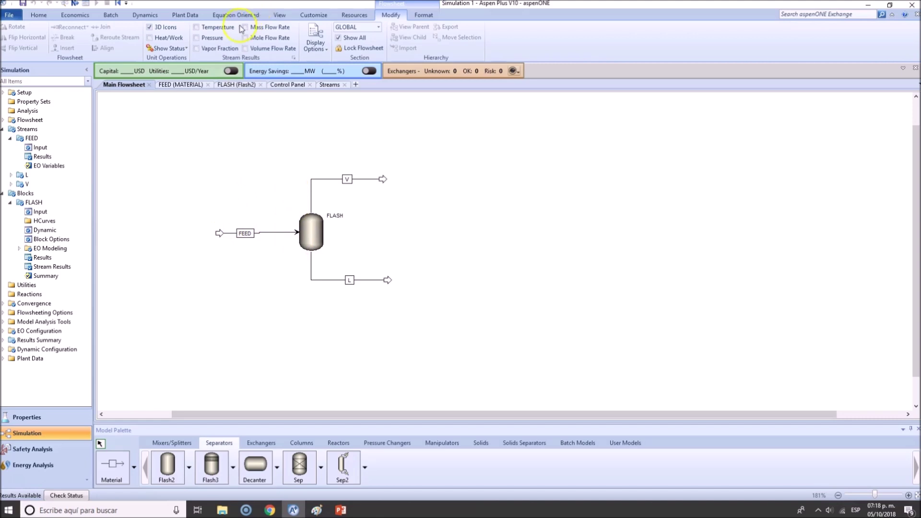
- Show temperature, pressure and vapor fraction on the flowsheet streams and inspect the FEED and L results
left_click(196, 27)
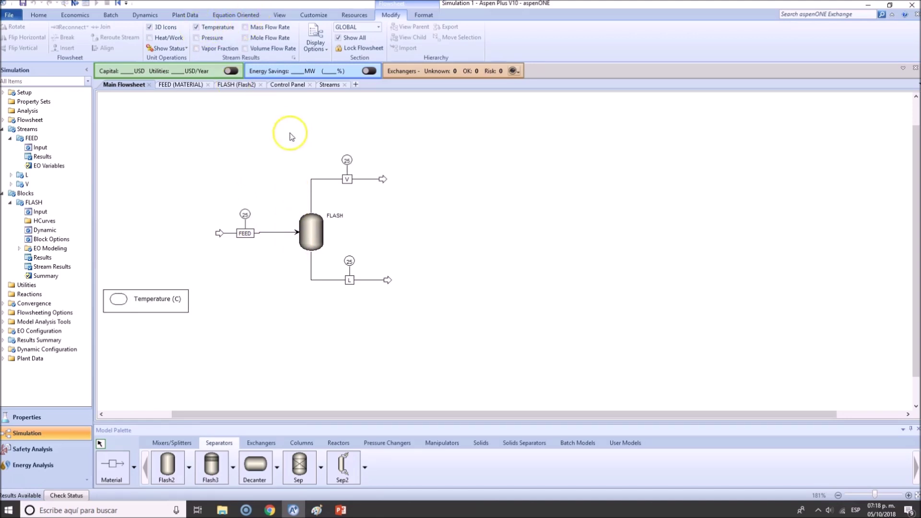
left_click(196, 38)
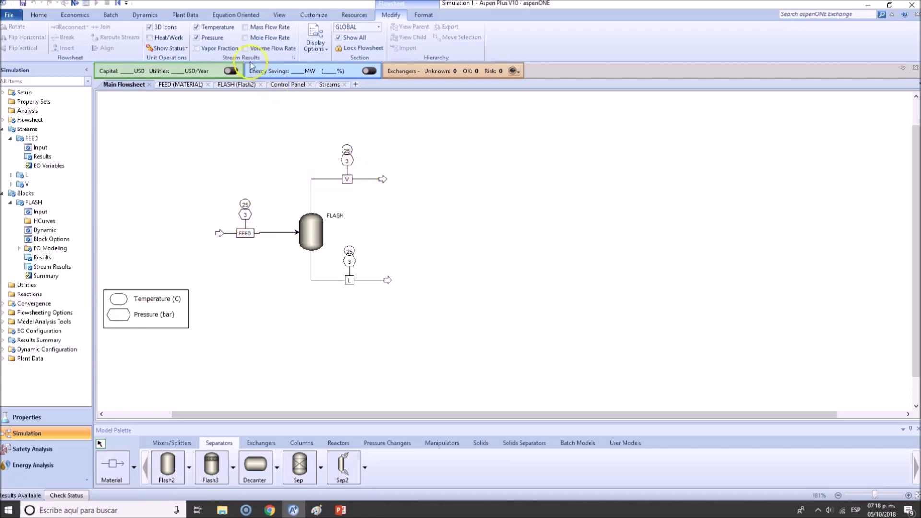
left_click(196, 48)
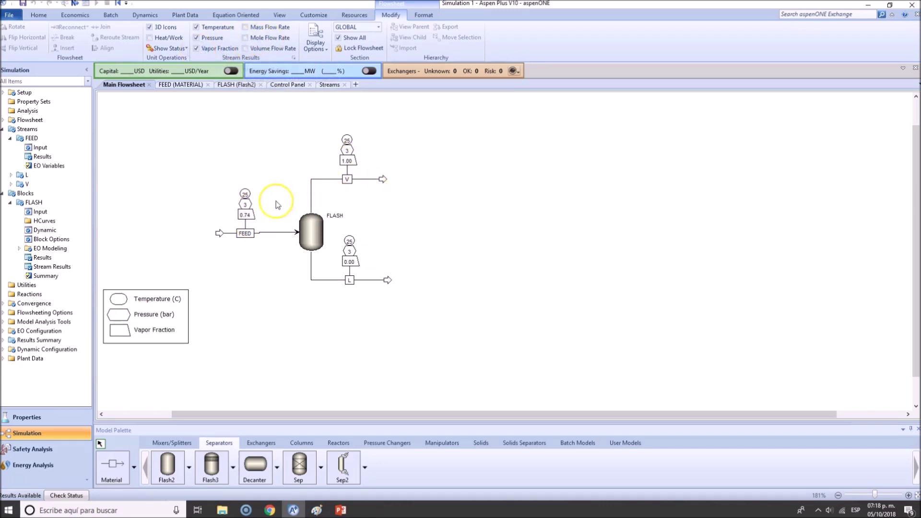
left_click(259, 233)
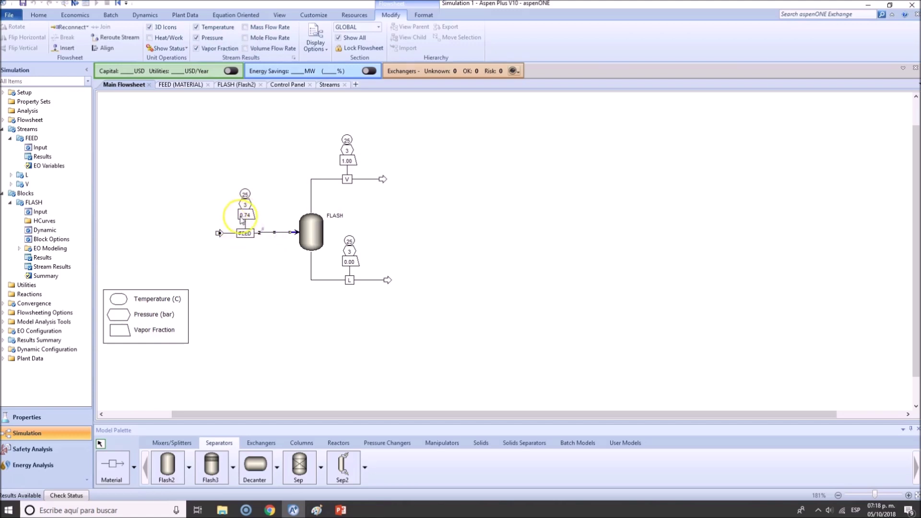
left_click(350, 257)
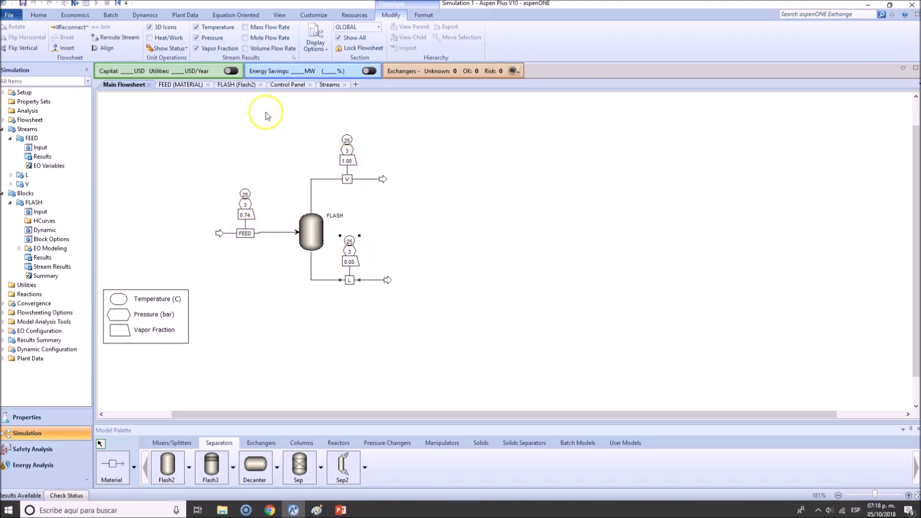
- Replace the vapor fraction results with mole and volume flow rates, and move the legend slightly closer to the flowsheet
left_click(196, 49)
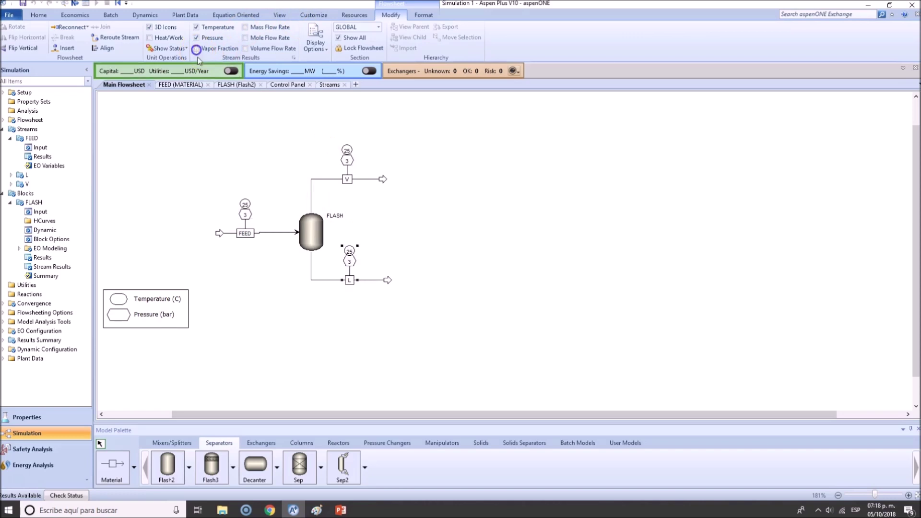
left_click(245, 38)
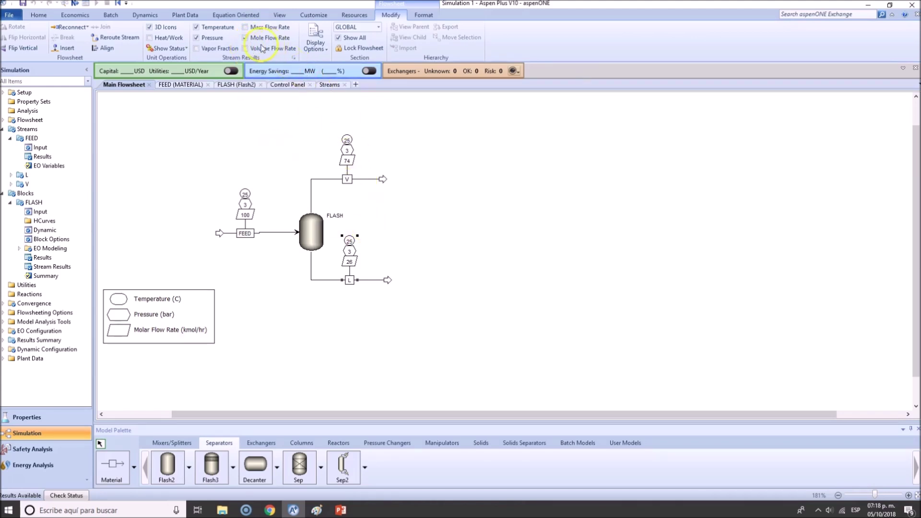
left_click(246, 48)
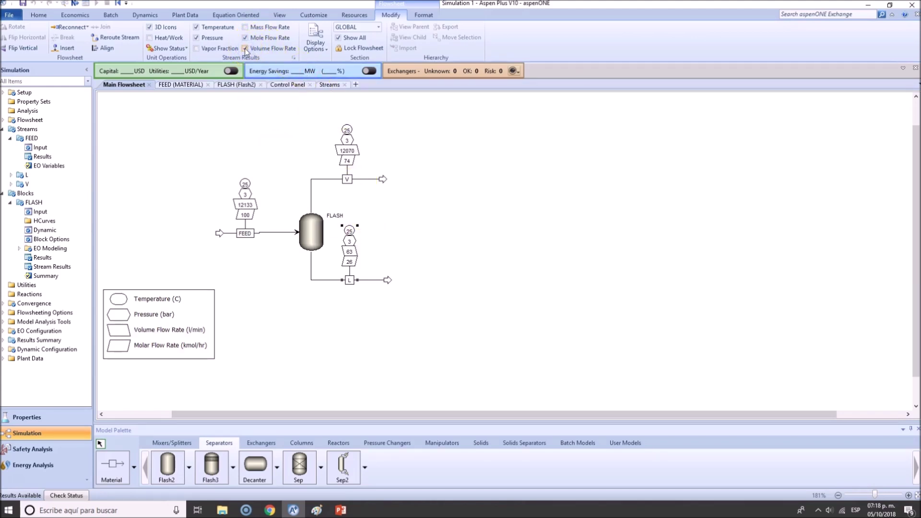
left_click_drag(192, 308, 217, 313)
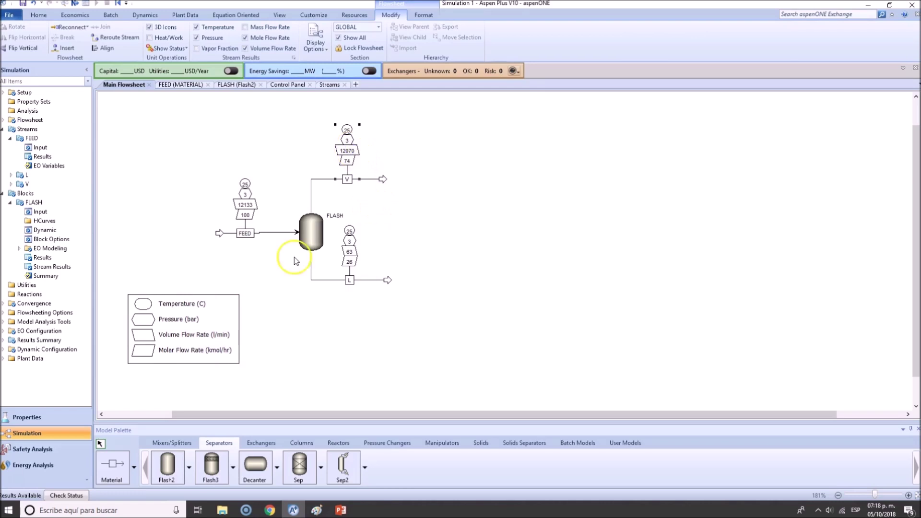
- Try the ENG, MET and SI unit sets on the flowsheet results, and return to METCBAR
left_click(38, 16)
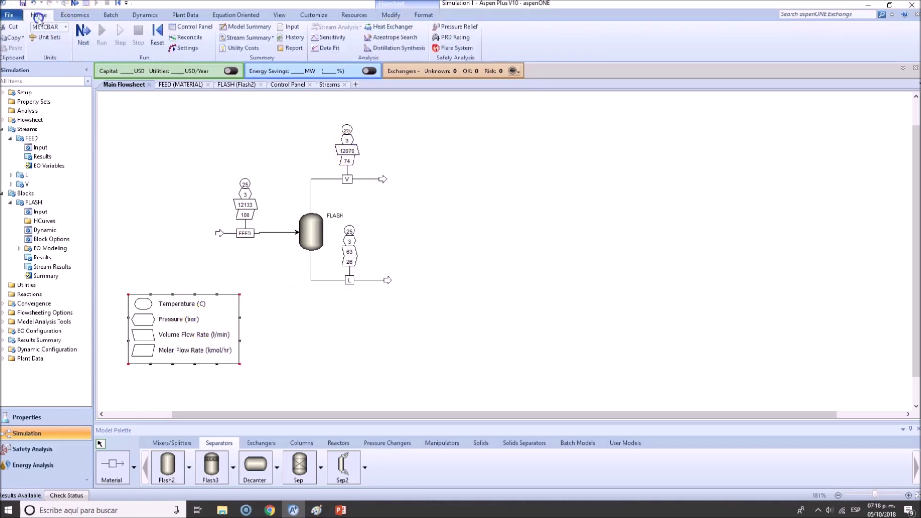
left_click(65, 28)
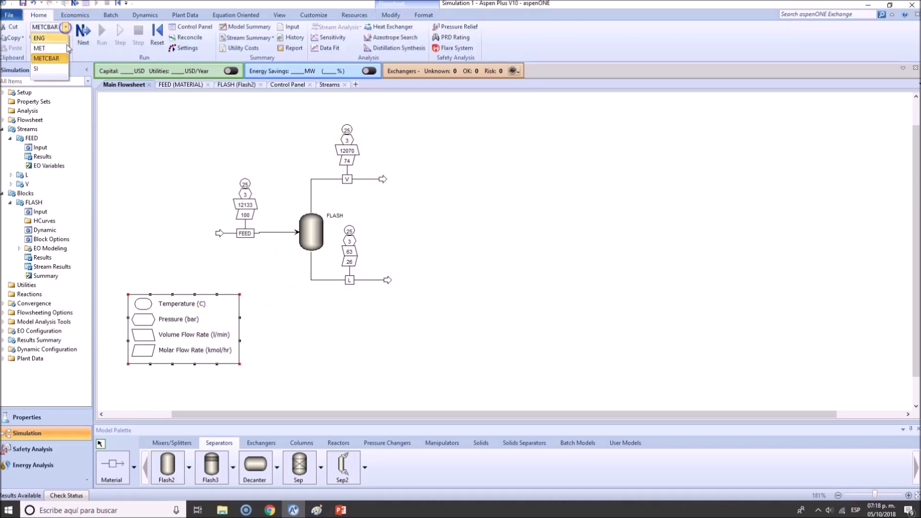
left_click(55, 38)
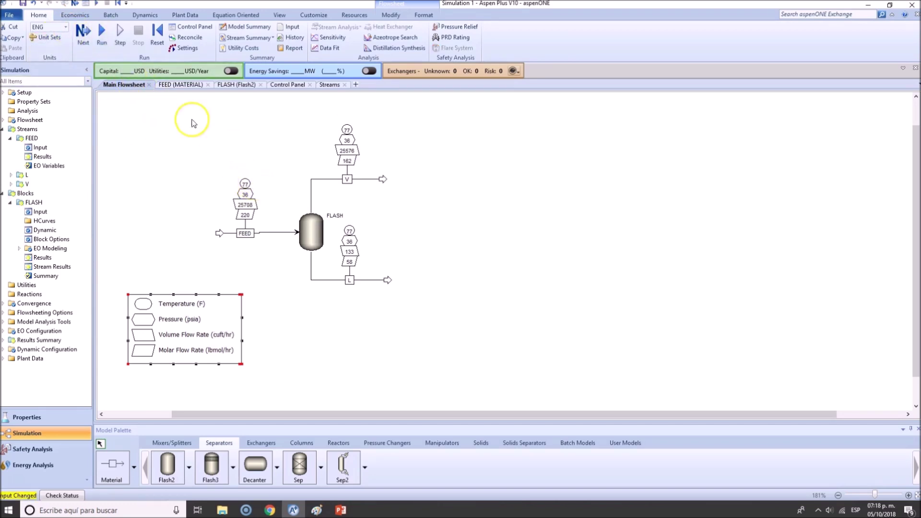
left_click(65, 28)
left_click(53, 46)
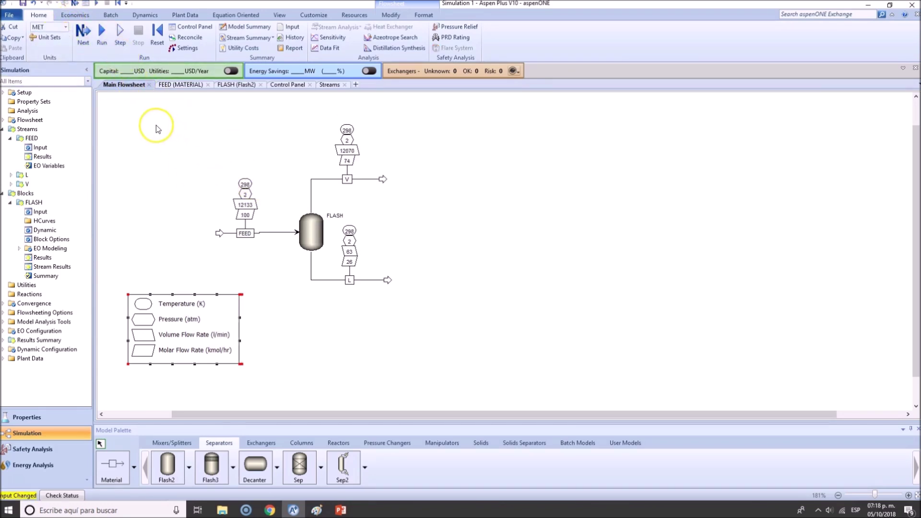
left_click(66, 27)
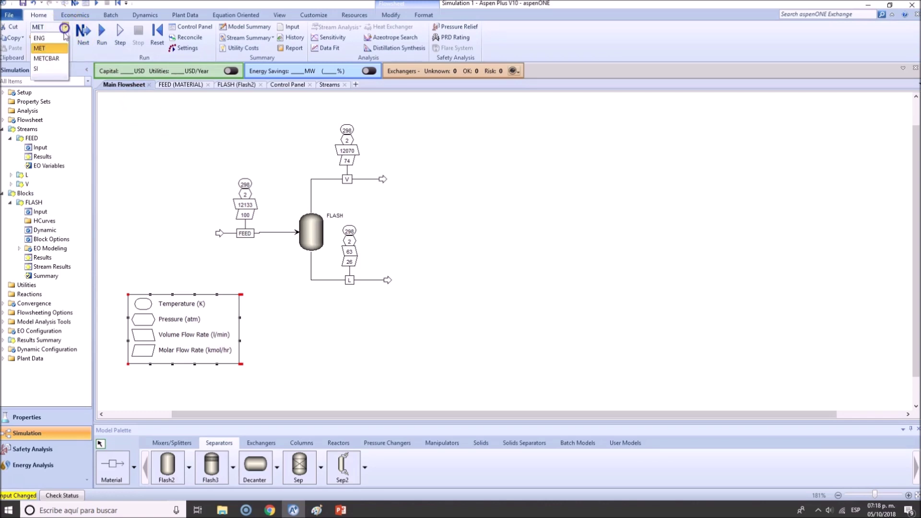
left_click(48, 58)
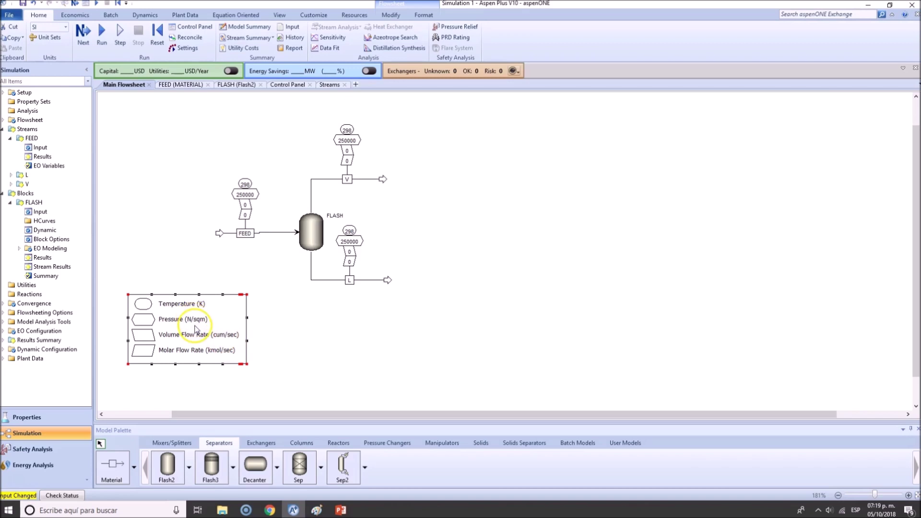
left_click(66, 28)
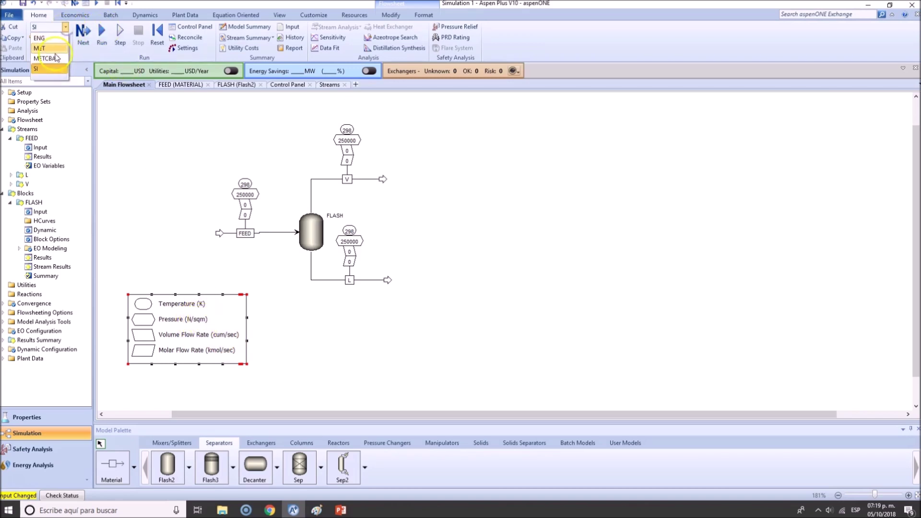
left_click(48, 59)
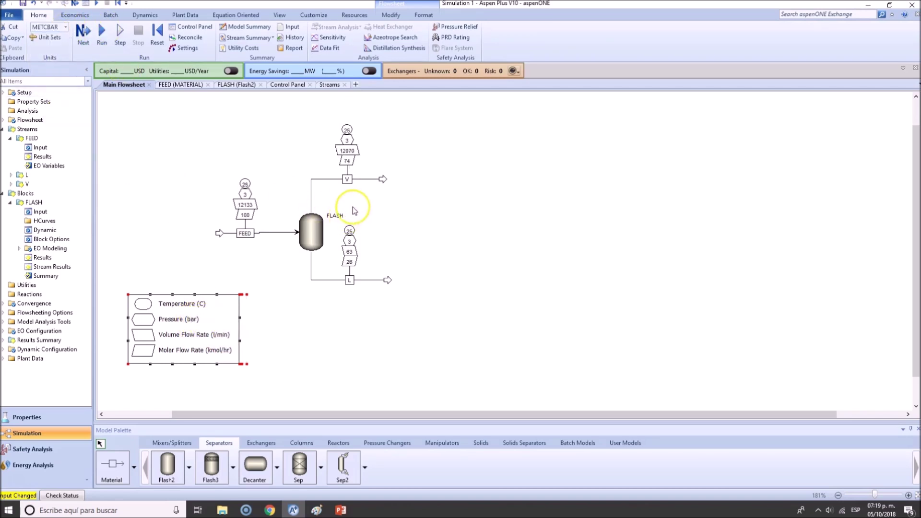
left_click(268, 317)
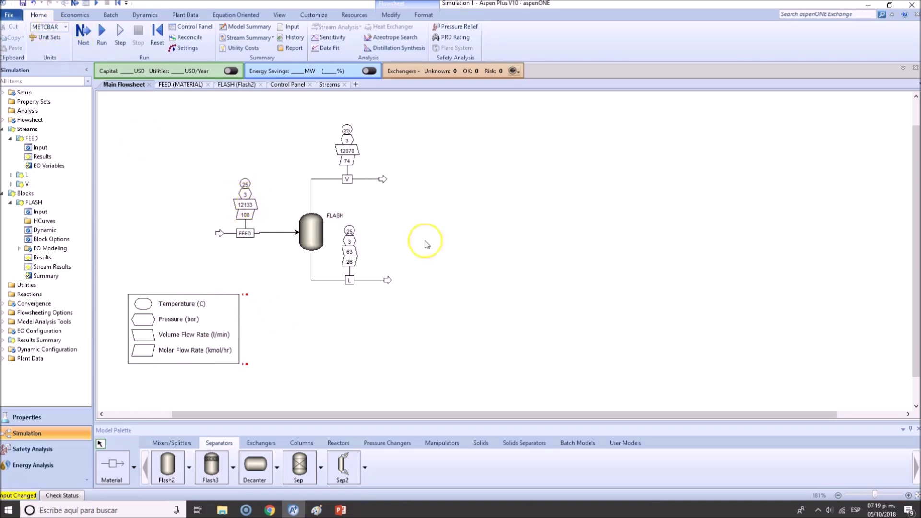
- Hide the volume flow rate results of the streams on the flowsheet
left_click(391, 15)
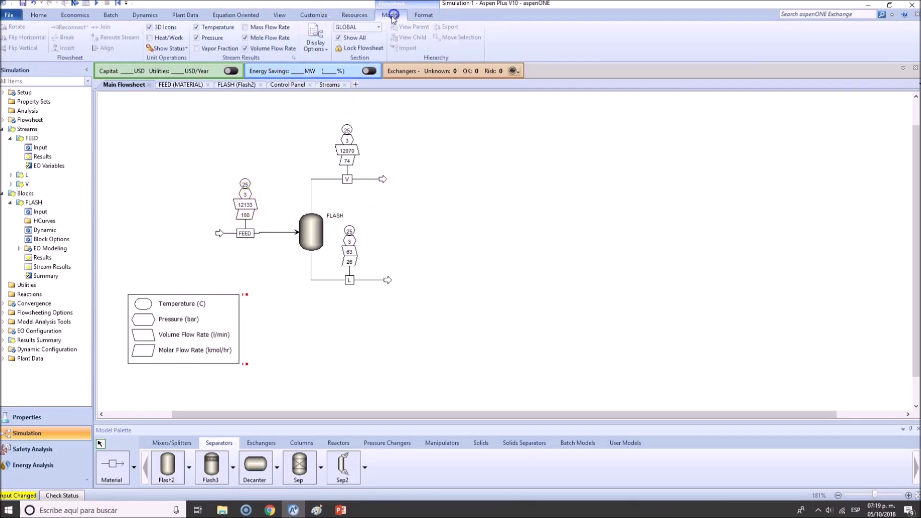
left_click(245, 48)
left_click(203, 39)
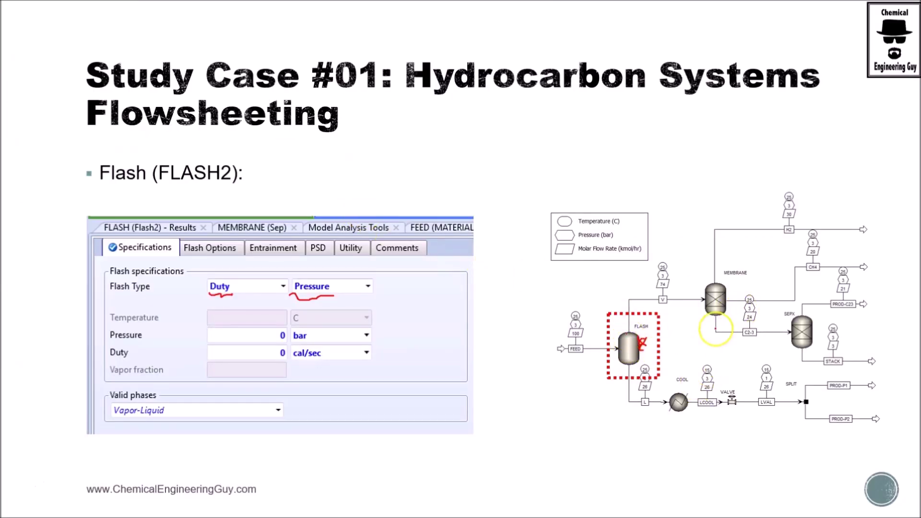
left_click_drag(695, 272, 706, 280)
left_click_drag(670, 454, 681, 423)
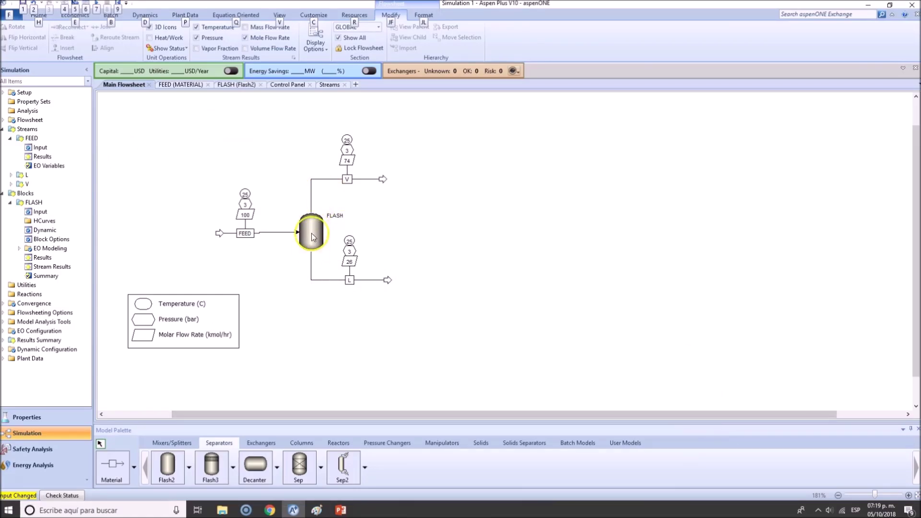
- Collapse the Streams and Blocks folders in the navigation tree and open the results of vapor stream V
left_click(2, 129)
left_click(3, 138)
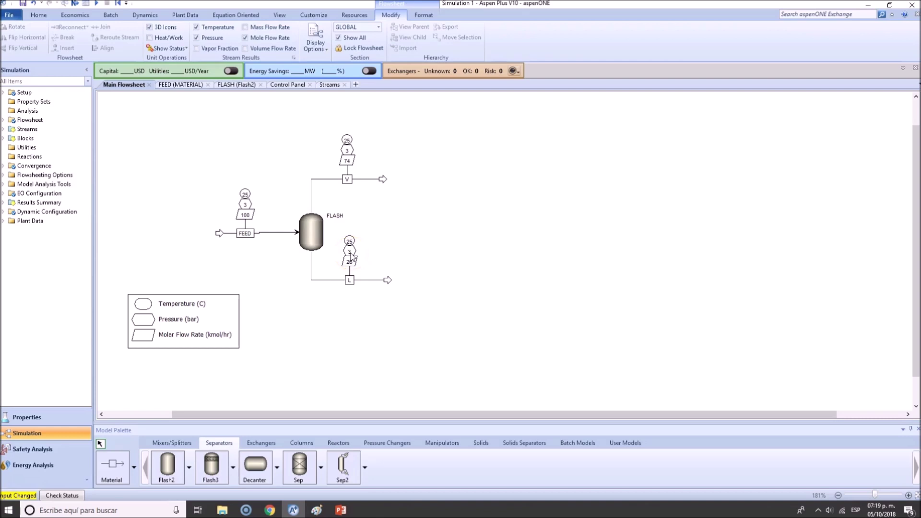
right_click(312, 192)
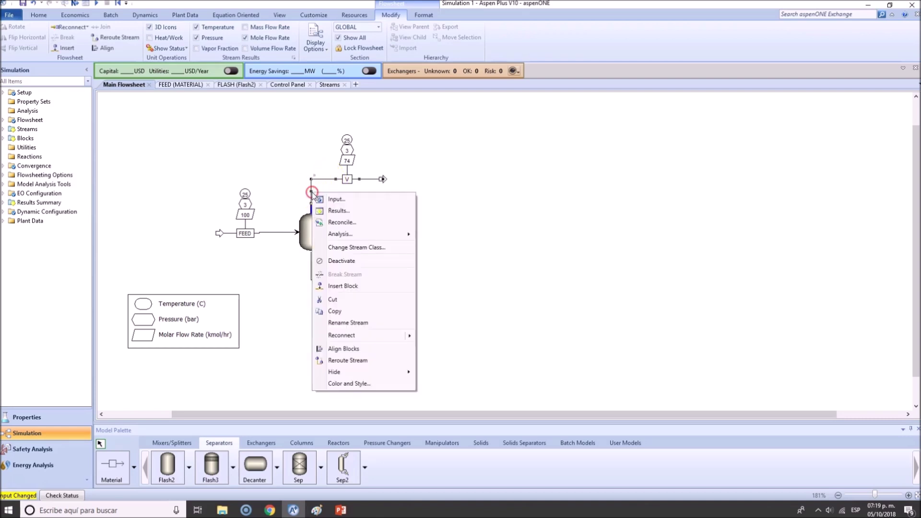
left_click(360, 215)
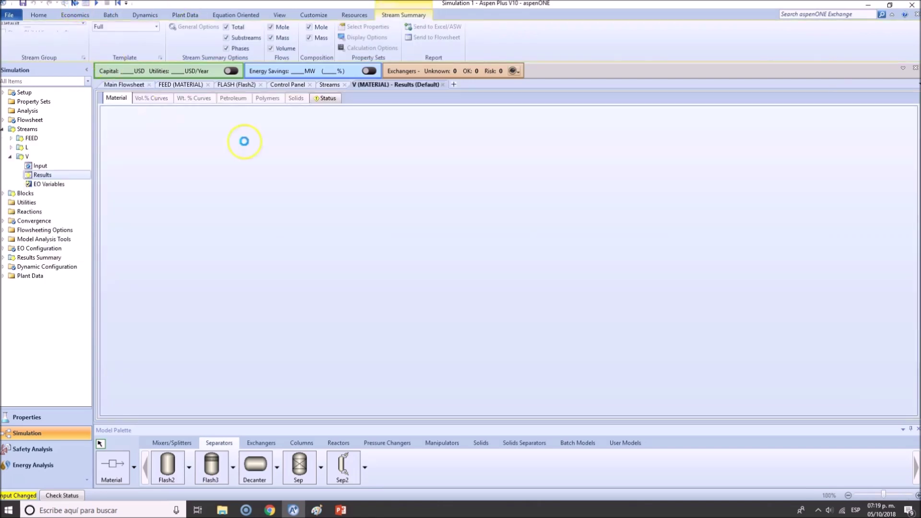
scroll(286, 188, "down", 2)
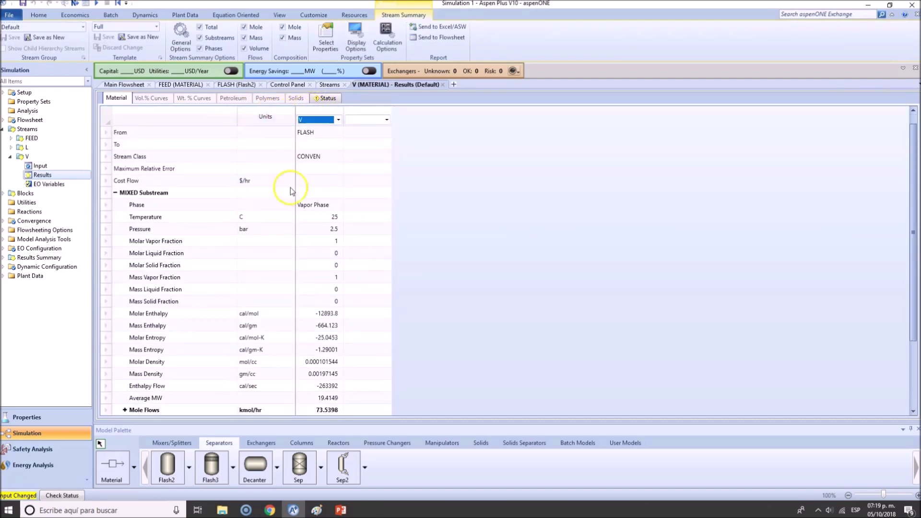
scroll(288, 186, "down", 1)
scroll(175, 276, "up", 3)
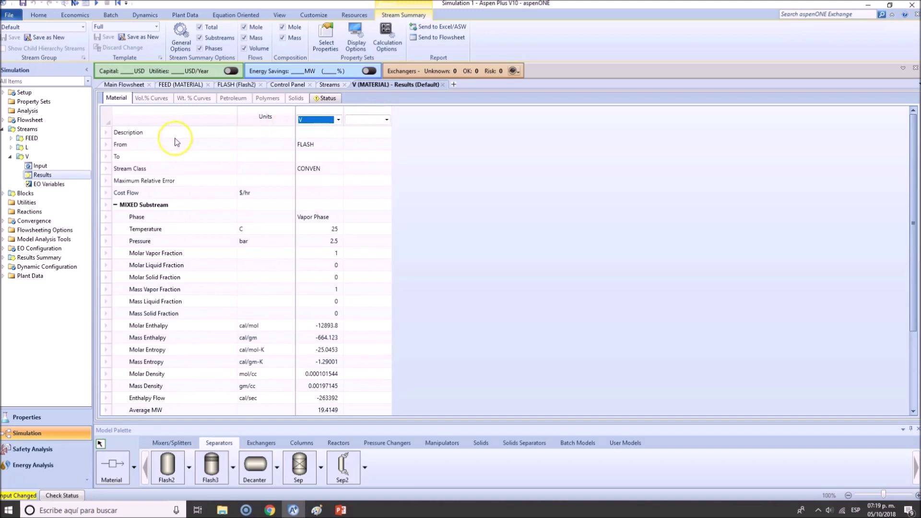
- Examine stream V's source, stream class, cost flow, phase and mixed substream properties down to the average molecular weight
left_click(157, 134)
left_click(319, 145)
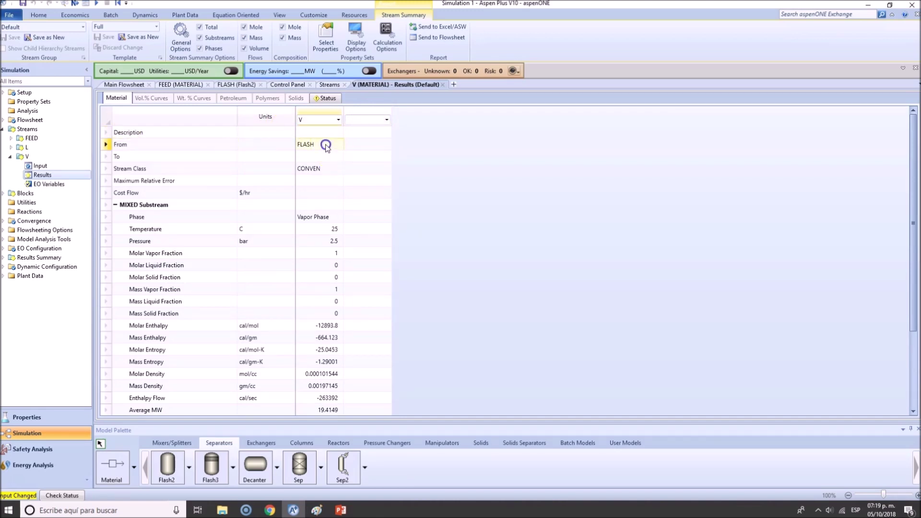
left_click(135, 159)
left_click(315, 155)
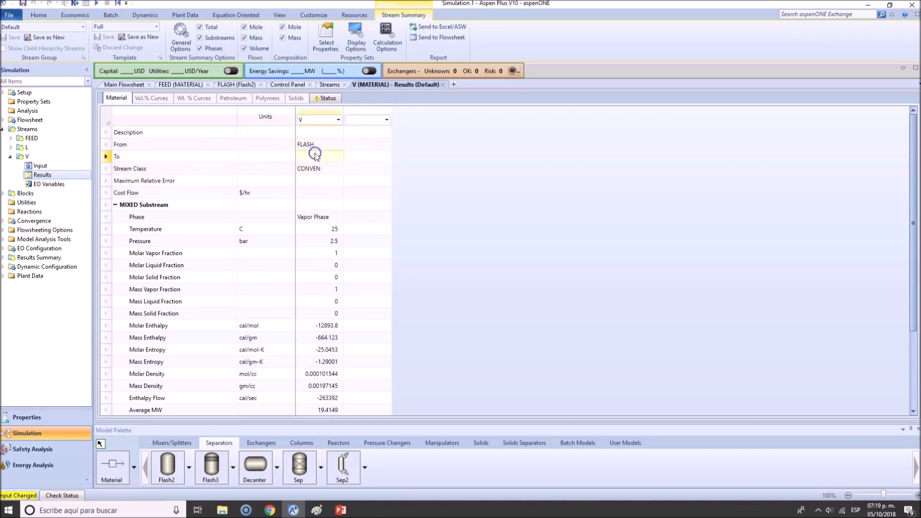
left_click(165, 171)
left_click(150, 185)
left_click(146, 193)
scroll(144, 190, "down", 1)
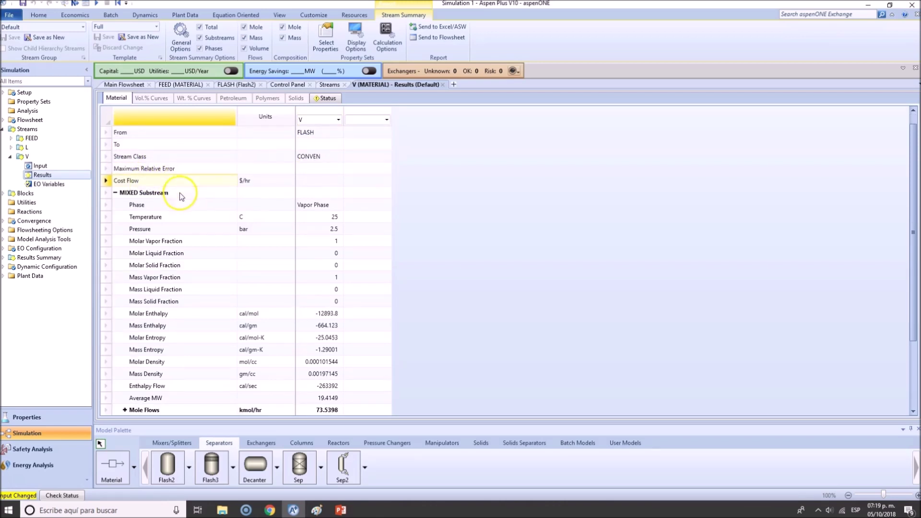
left_click(129, 181)
left_click(194, 193)
left_click(187, 205)
left_click_drag(186, 218, 175, 380)
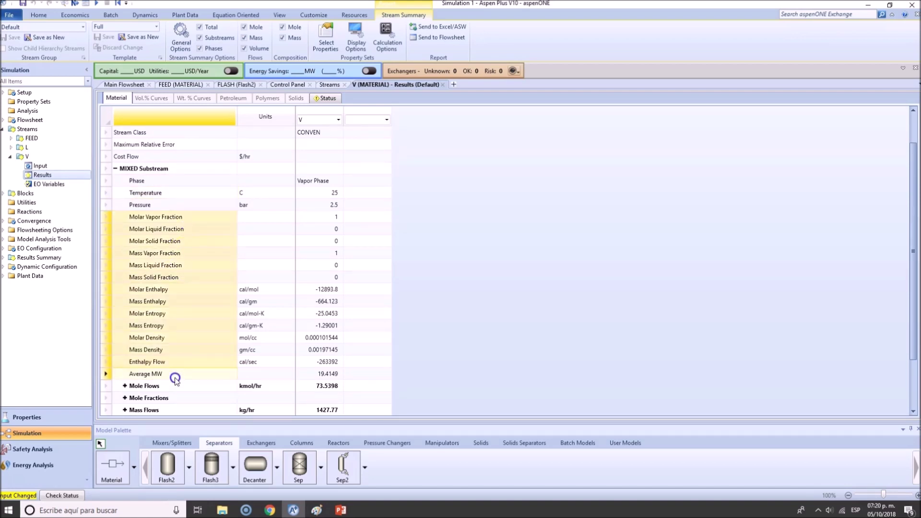
scroll(188, 330, "down", 1)
scroll(418, 273, "down", 2)
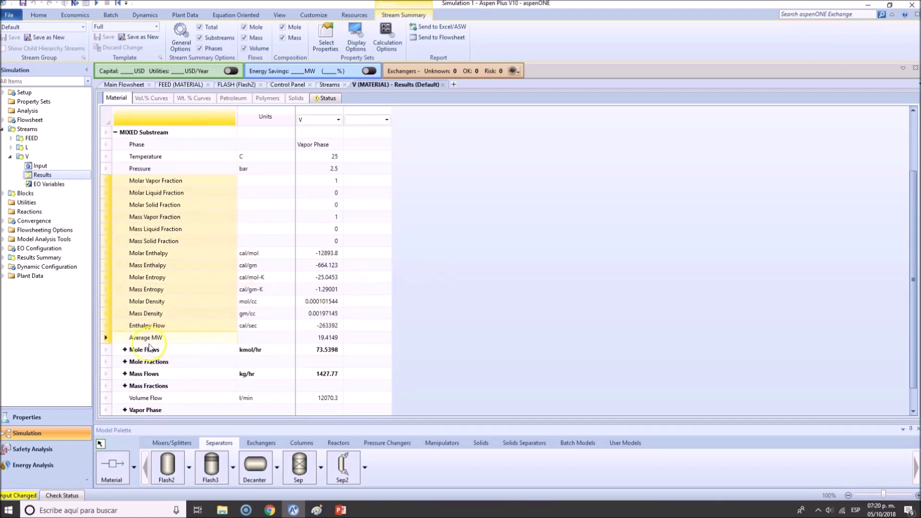
- Expand the component mole flows and mole fractions in stream V's results
left_click(124, 350)
scroll(172, 294, "down", 3)
scroll(151, 355, "down", 4)
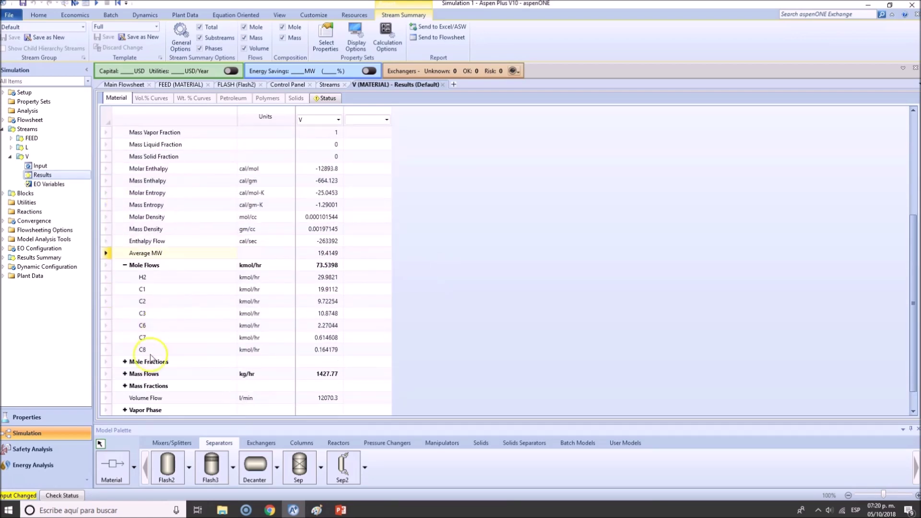
left_click(125, 361)
scroll(126, 361, "down", 5)
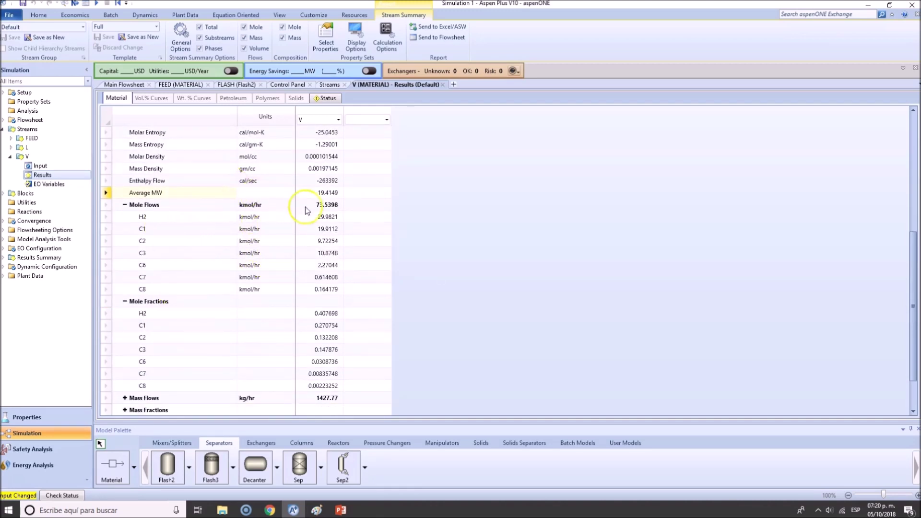
- Examine the component mole flows of stream V from H2 to C8, and sum those of C6, C7 and C8
left_click_drag(317, 223, 313, 290)
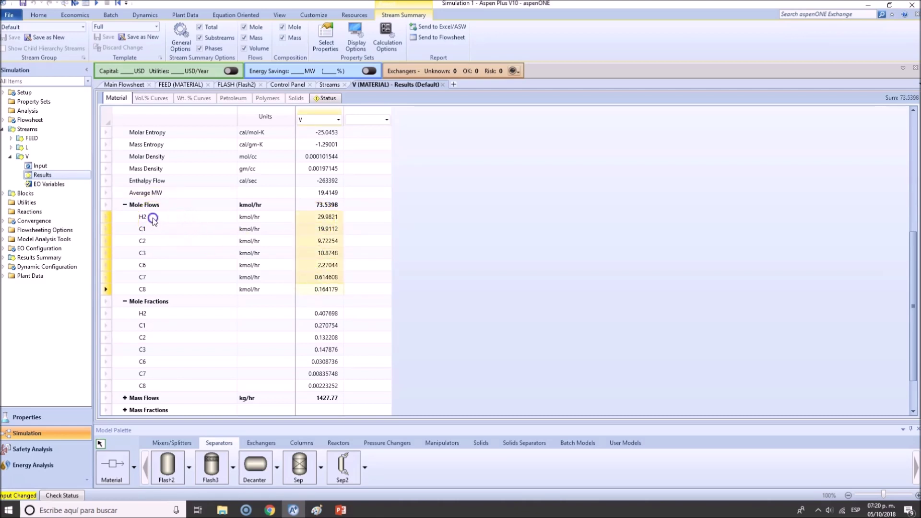
left_click_drag(158, 216, 152, 257)
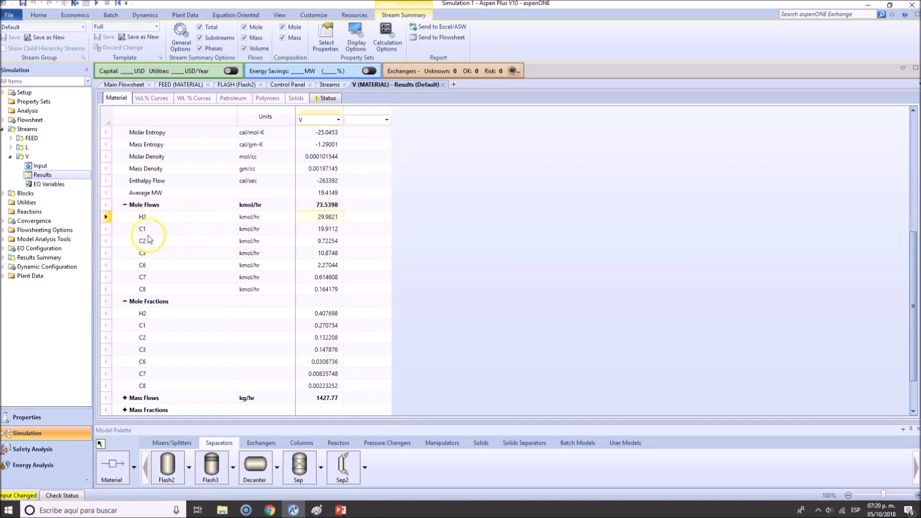
left_click(322, 229)
left_click(146, 242)
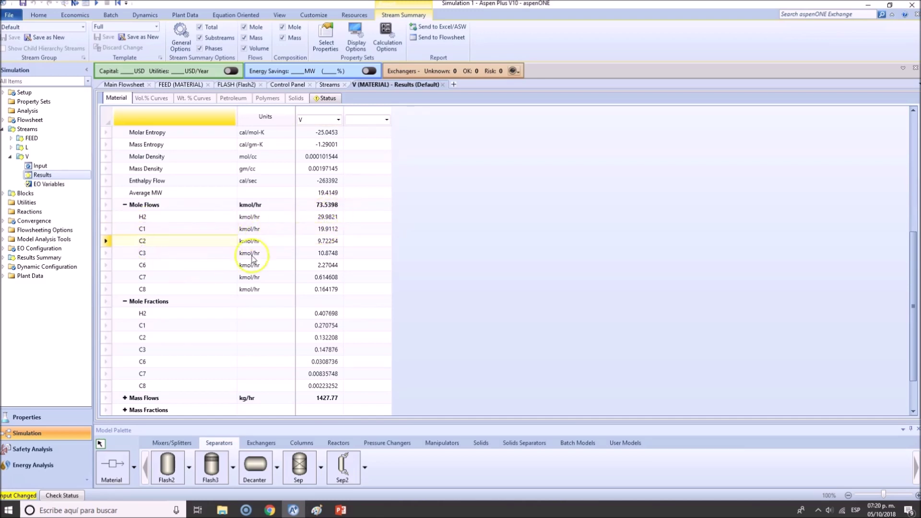
left_click(328, 242)
left_click(139, 253)
left_click(310, 253)
left_click(140, 265)
left_click(336, 265)
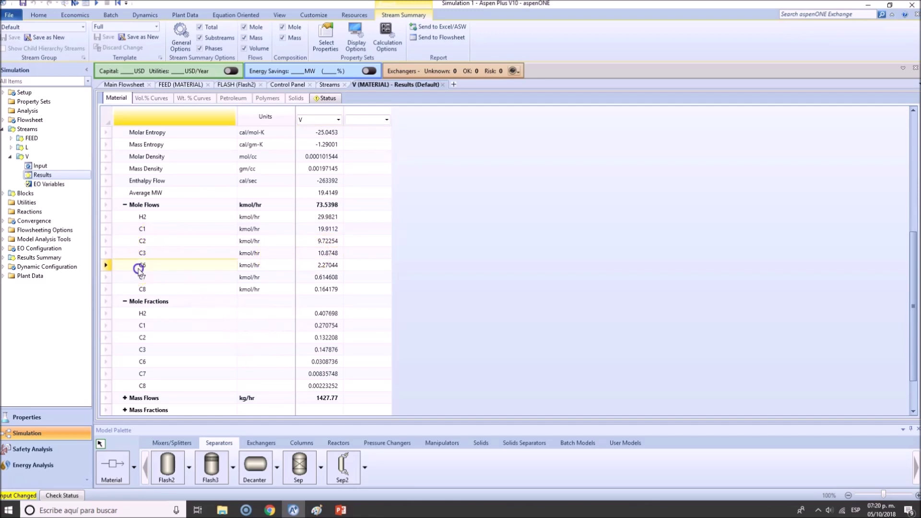
left_click(335, 289)
left_click(167, 287)
left_click(134, 265, "shift")
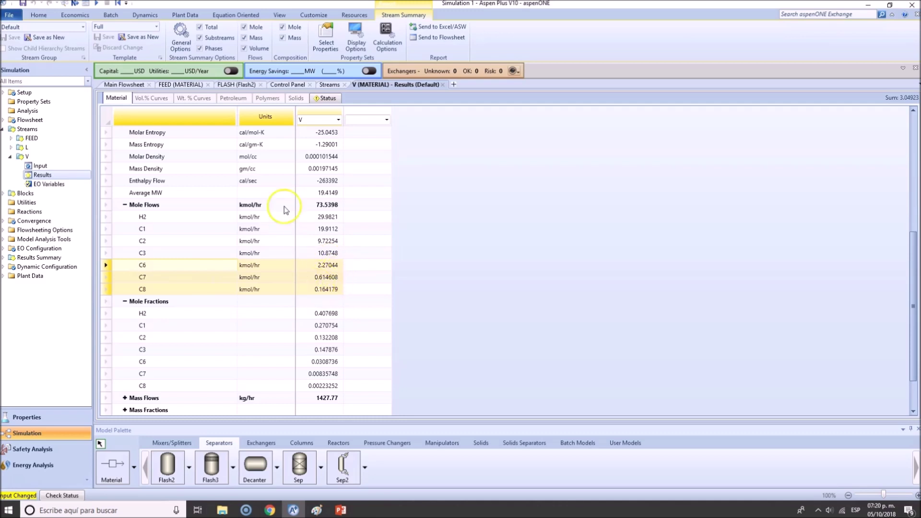
- Display the FEED, L and V streams side by side in the results table
left_click(339, 120)
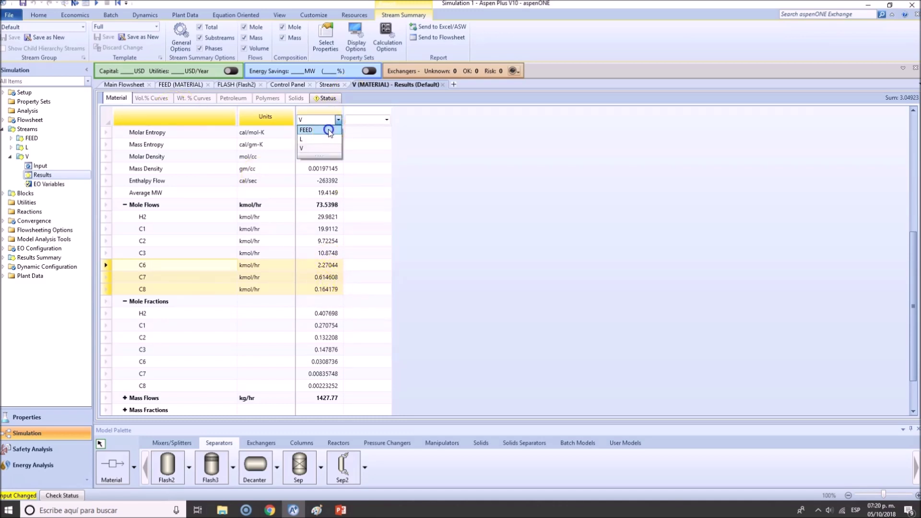
left_click(329, 130)
left_click(387, 120)
left_click(380, 139)
left_click(435, 120)
left_click(412, 148)
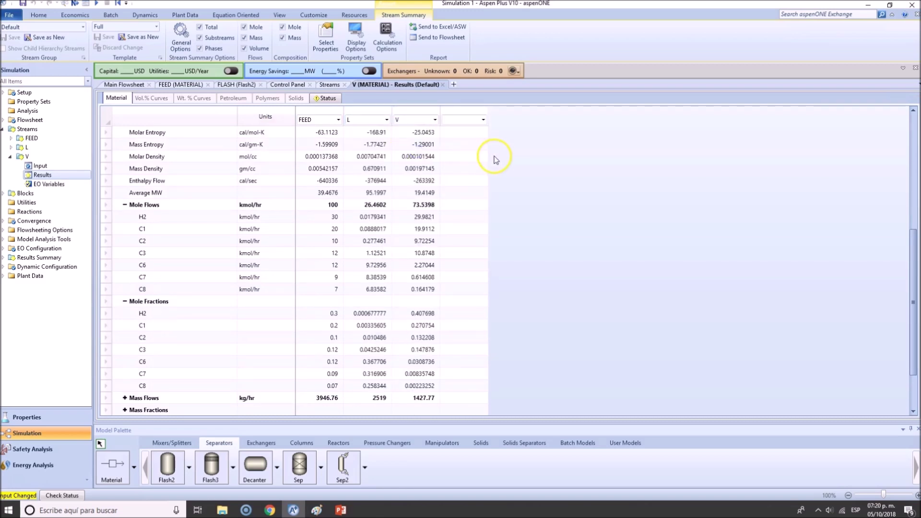
- Compare the total mole flows of the FEED, L and V streams
left_click(328, 205)
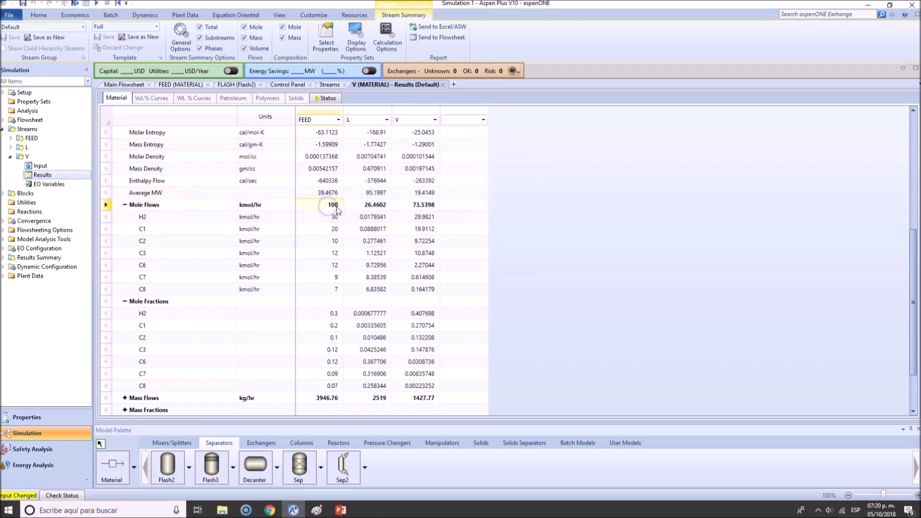
left_click(372, 206)
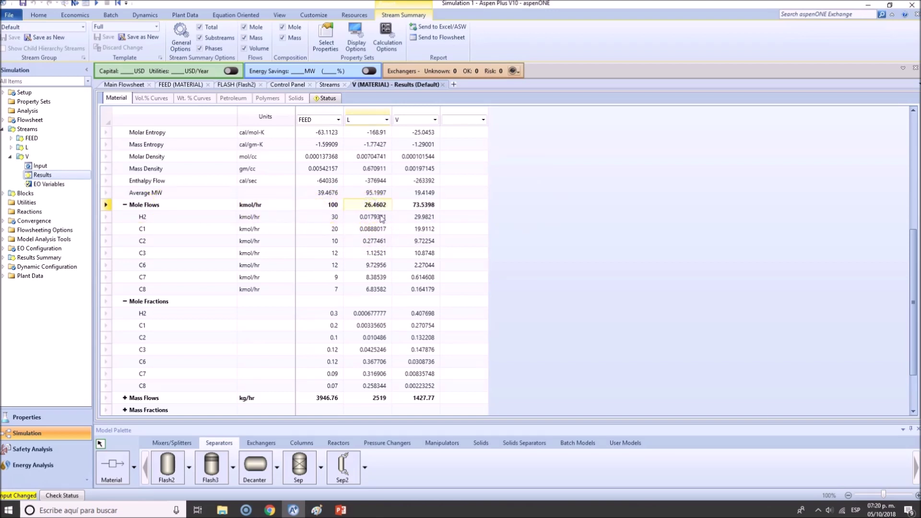
left_click(425, 206)
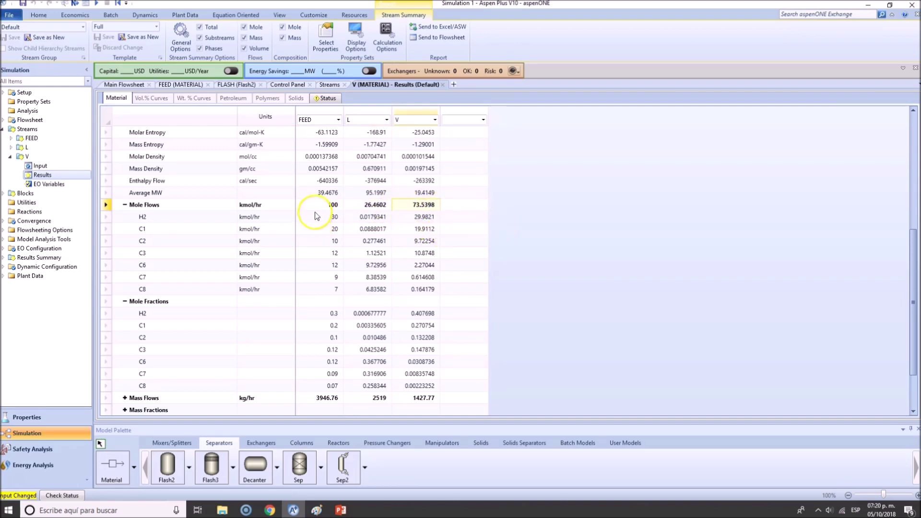
left_click_drag(319, 206, 408, 206)
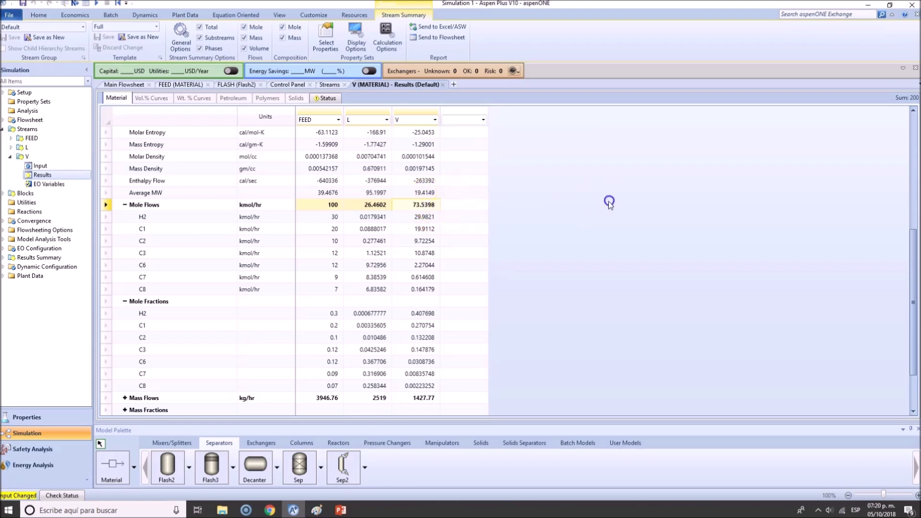
- Compare the mole flows of the light components H2, C1, C2 and C3 across the FEED, L and V streams
left_click(378, 207)
left_click(332, 220)
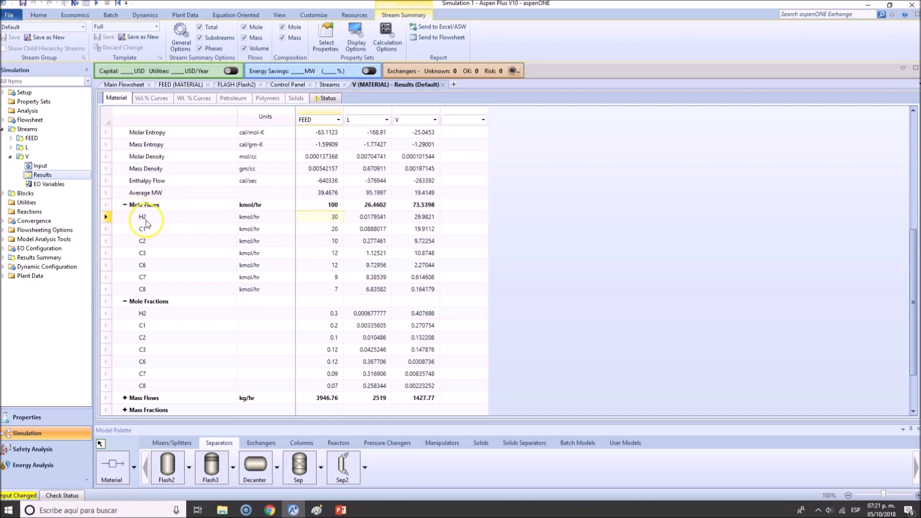
left_click(423, 218)
left_click(367, 218)
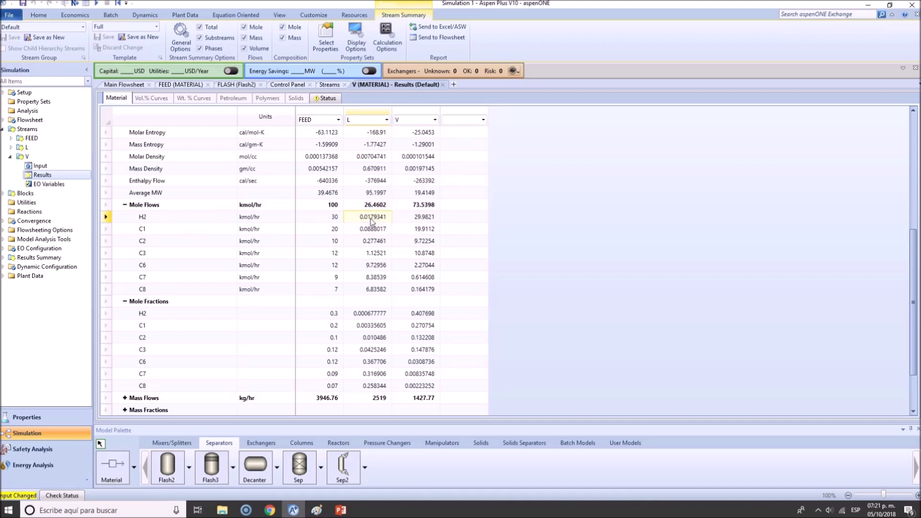
left_click(334, 229)
left_click(335, 242)
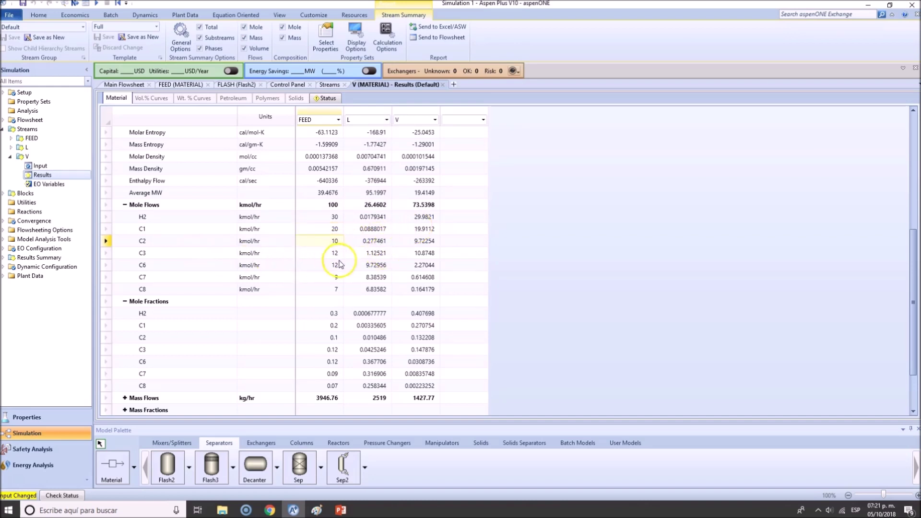
left_click(326, 253)
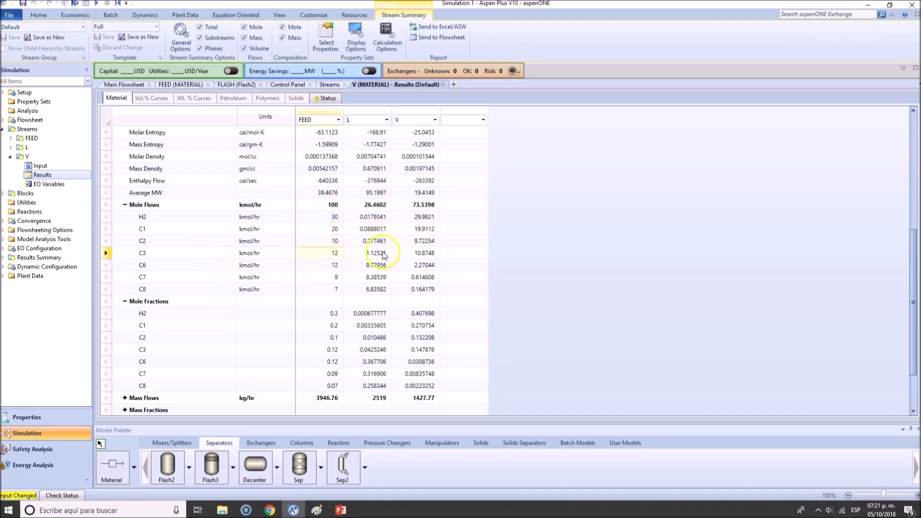
left_click(374, 254)
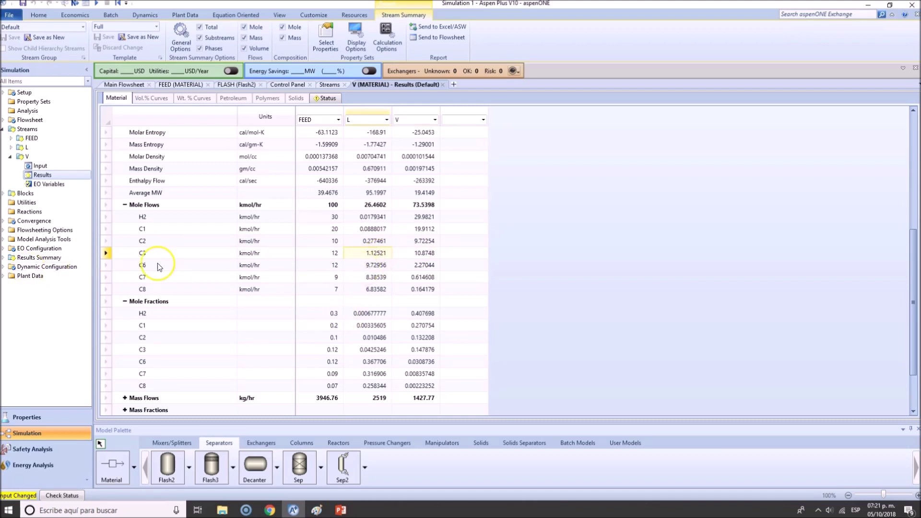
- Compare the mole flows of the heavy components C6, C7 and C8 in the L and V streams
left_click_drag(157, 263, 157, 290)
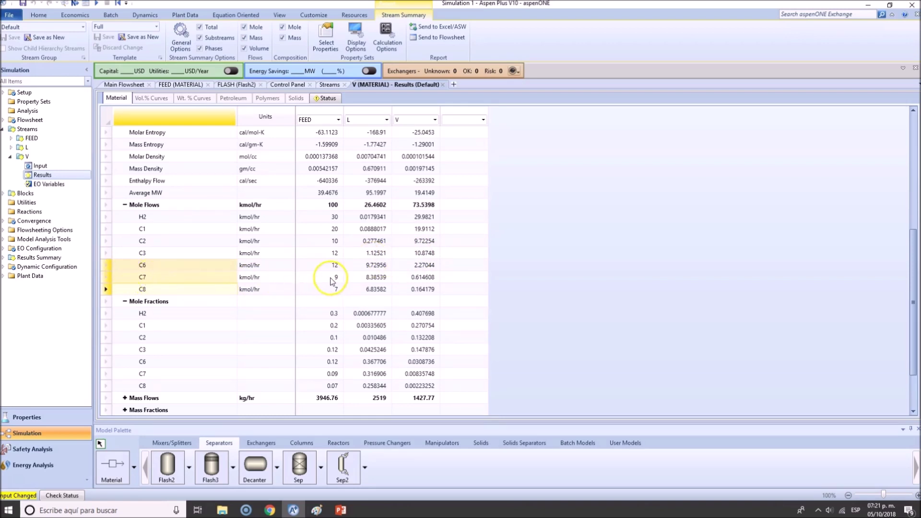
left_click(378, 278)
left_click(378, 290)
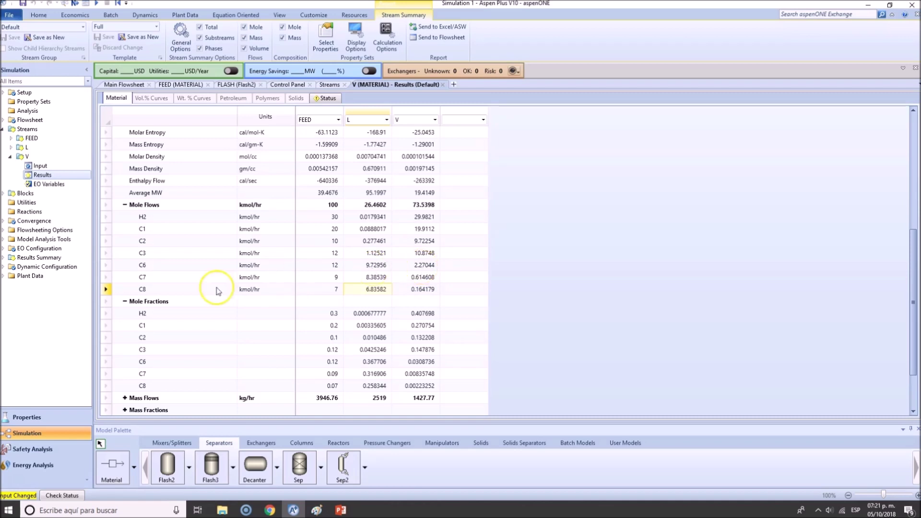
left_click(429, 266)
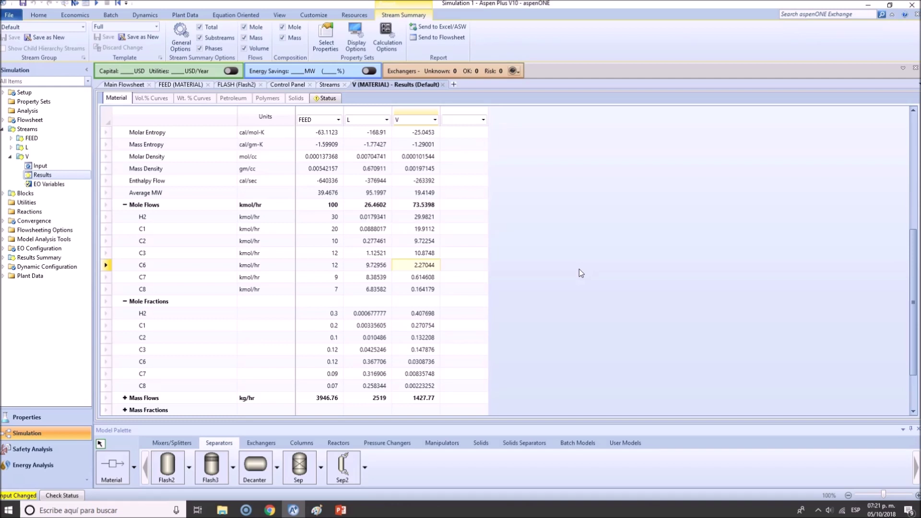
- Compare the component mole fractions of the FEED, L and V streams, and sum those of C6 to C8 in stream L
left_click_drag(325, 313, 422, 388)
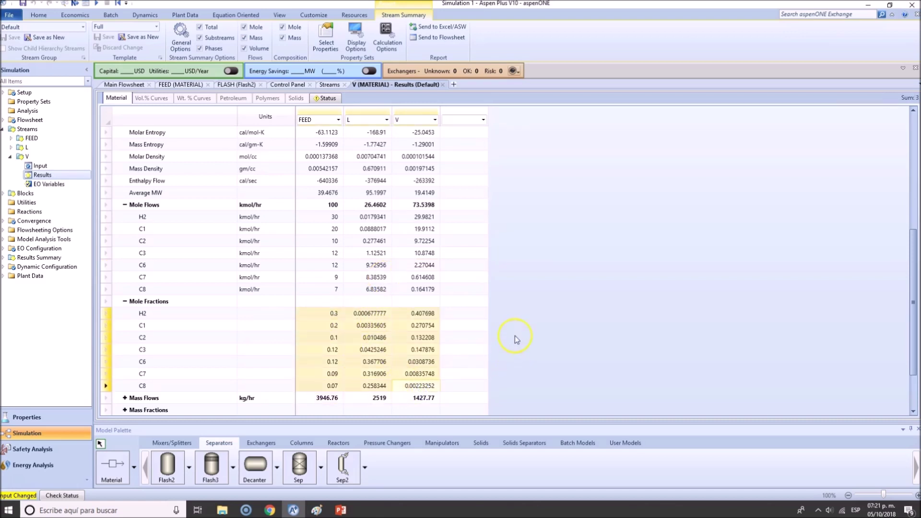
left_click(428, 314)
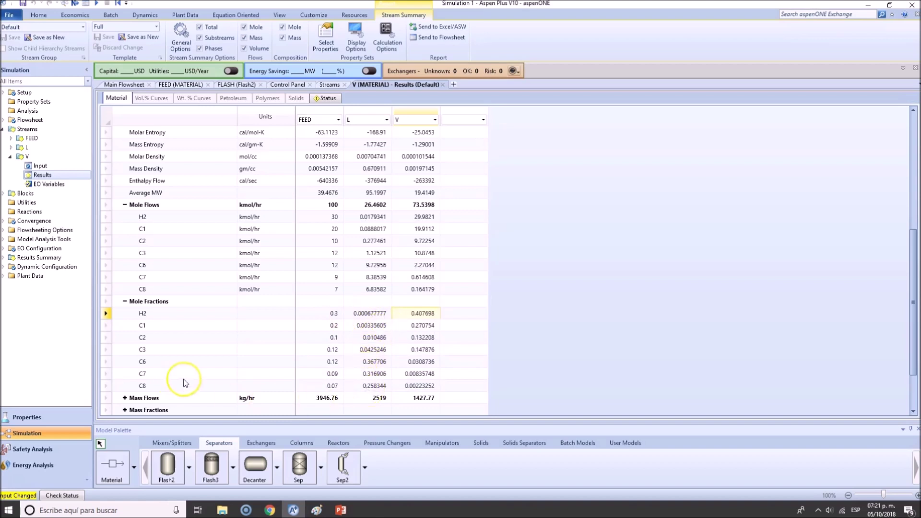
left_click(377, 363)
left_click_drag(377, 376, 371, 389)
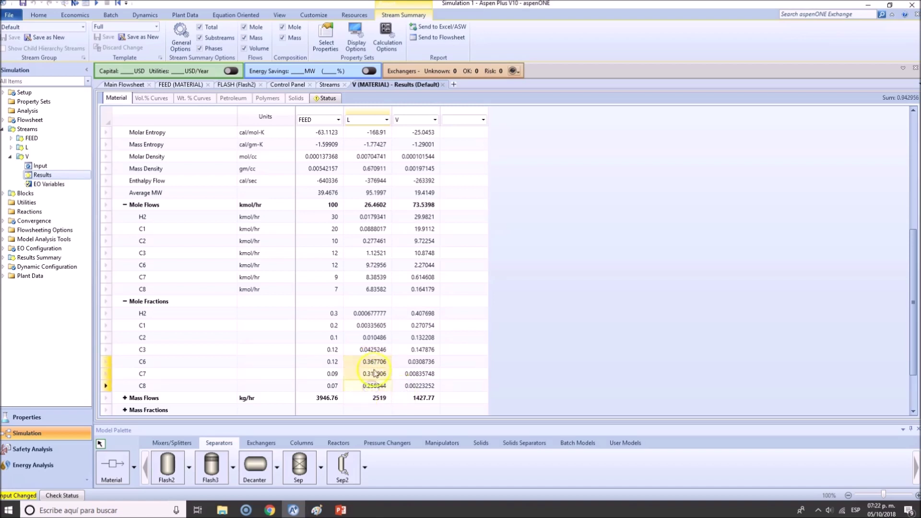
left_click(371, 385)
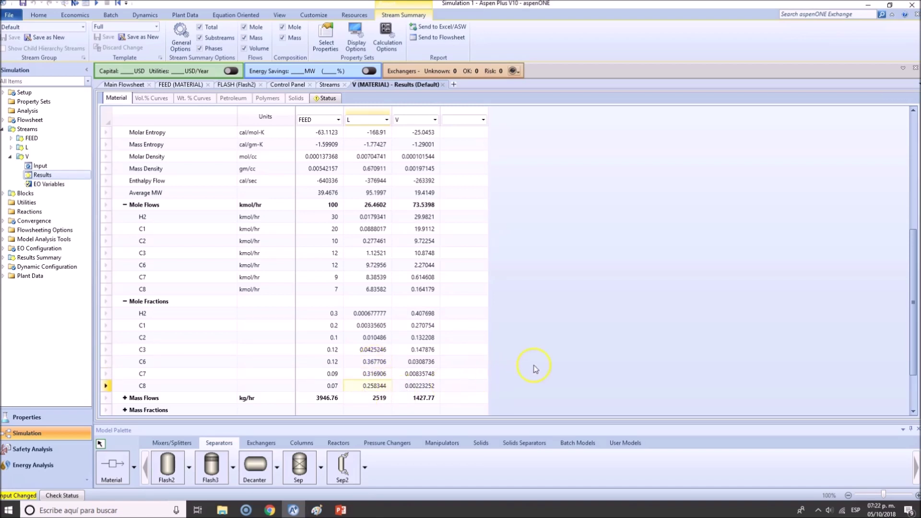
scroll(331, 268, "down", 3)
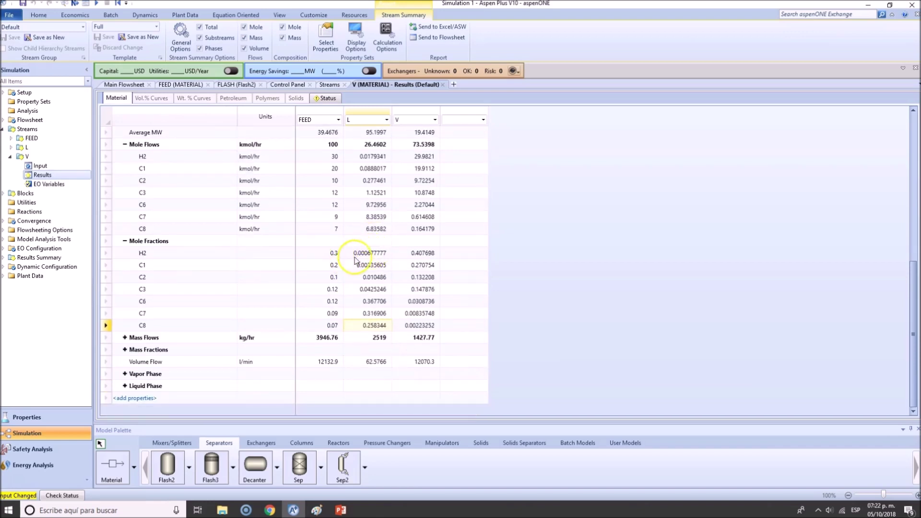
scroll(355, 264, "up", 3)
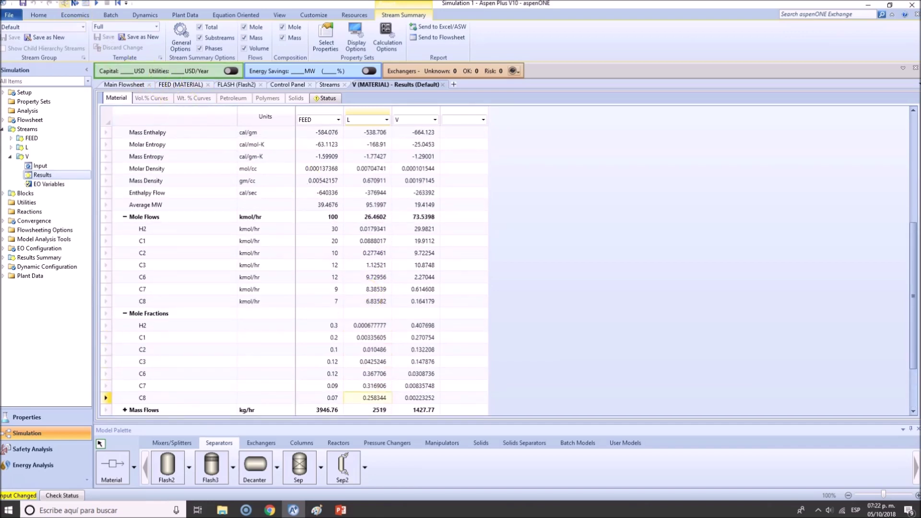
- Open the FLASH block's stream results from the main flowsheet and review the L and V columns
left_click(65, 5)
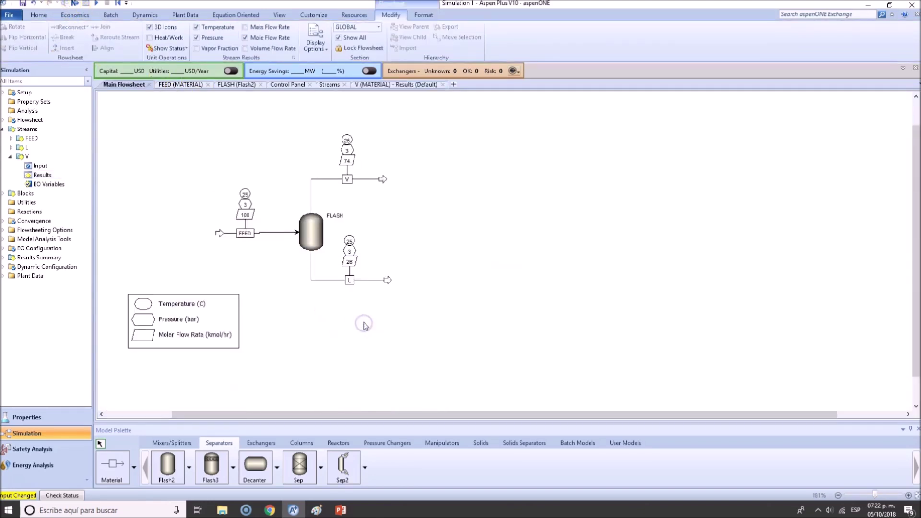
right_click(311, 232)
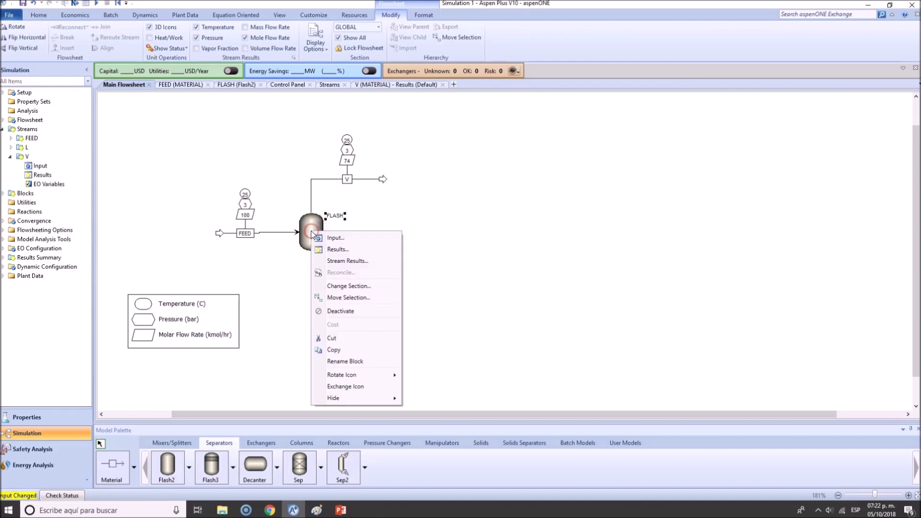
left_click(372, 263)
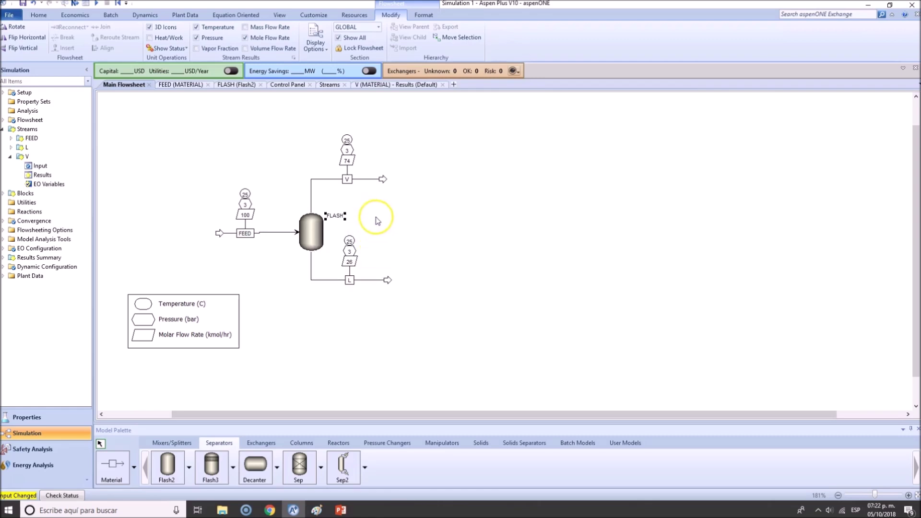
scroll(398, 243, "down", 3)
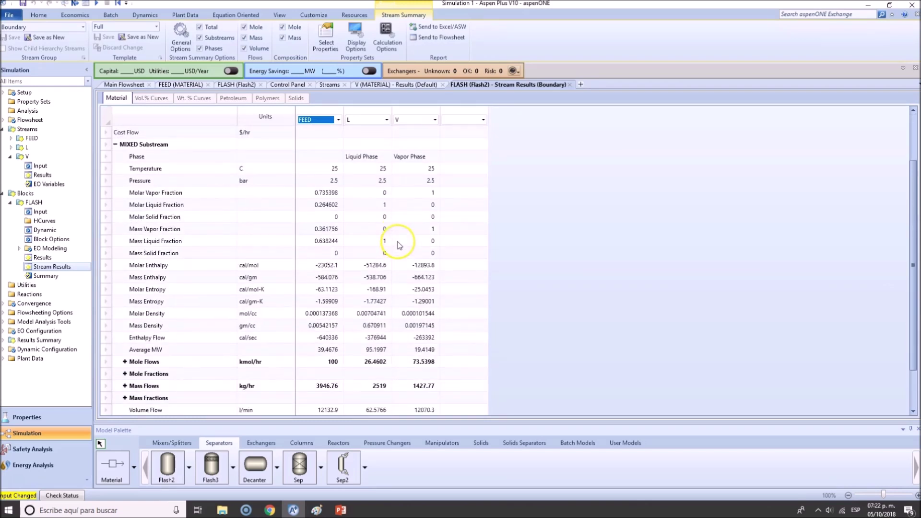
scroll(379, 240, "up", 3)
left_click(368, 111)
left_click(416, 110)
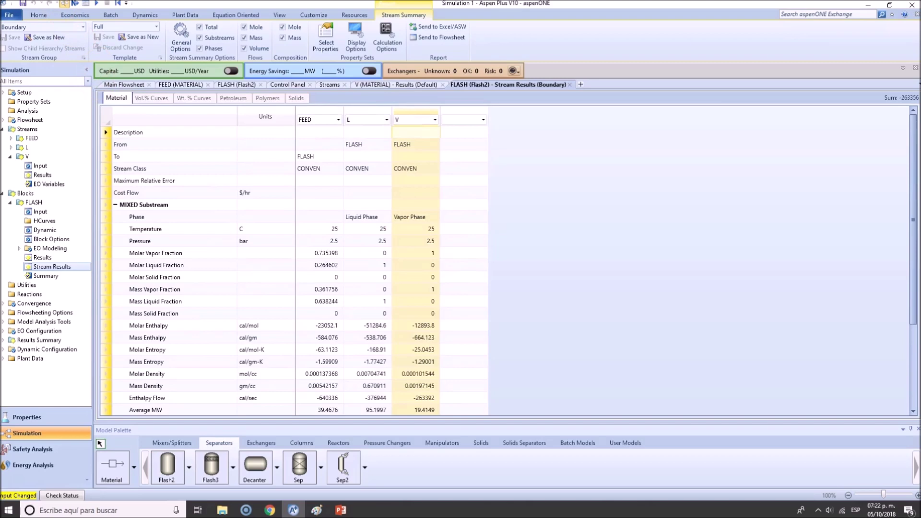
- Open the FLASH block's results from the flowsheet and examine the outlet pressure, mass vapor fraction, heat and net duties, and pressure drop
key("ctrl+Tab")
right_click(309, 224)
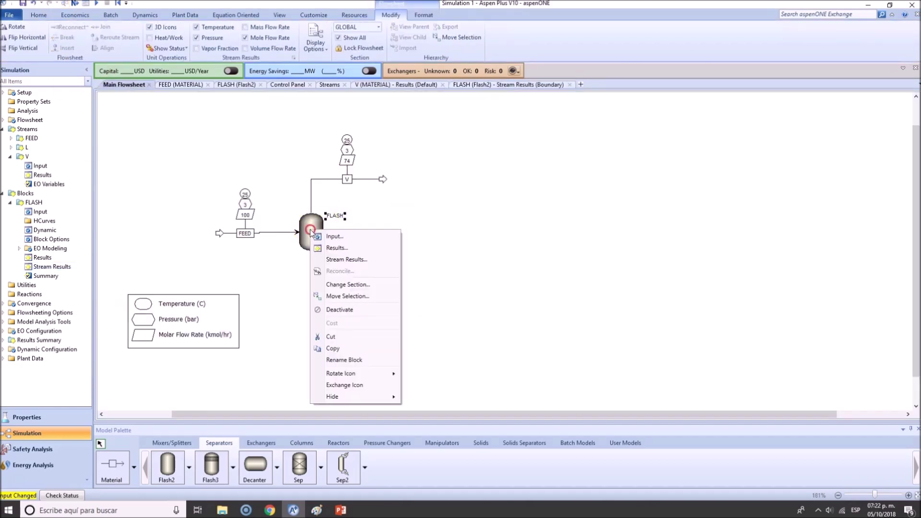
left_click(331, 248)
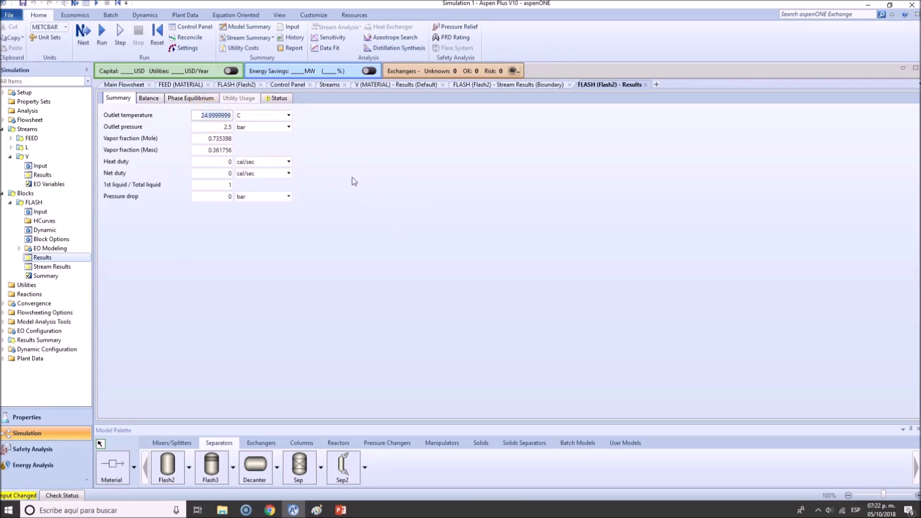
left_click(335, 186)
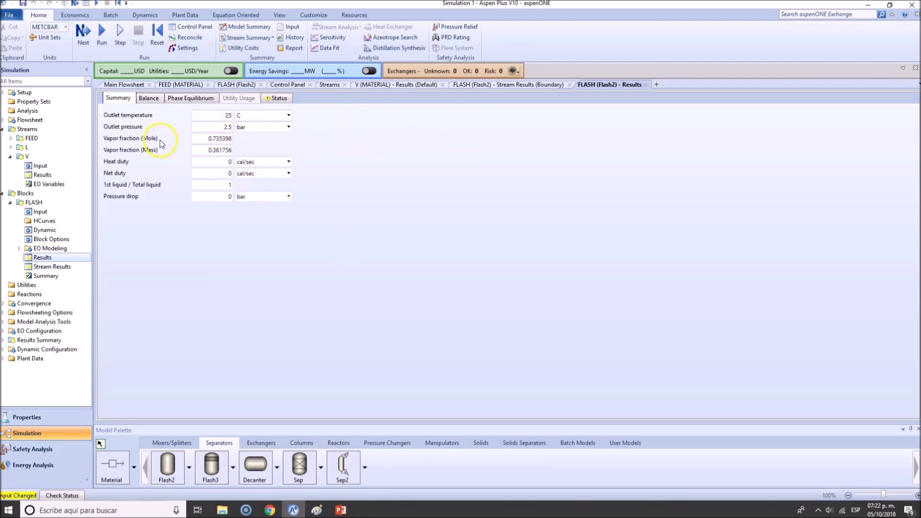
left_click(224, 150)
left_click(228, 161)
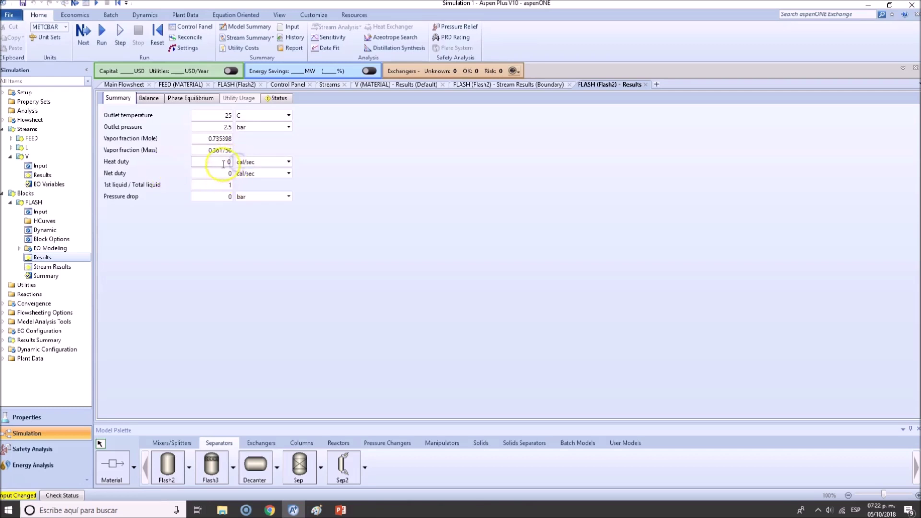
left_click(223, 173)
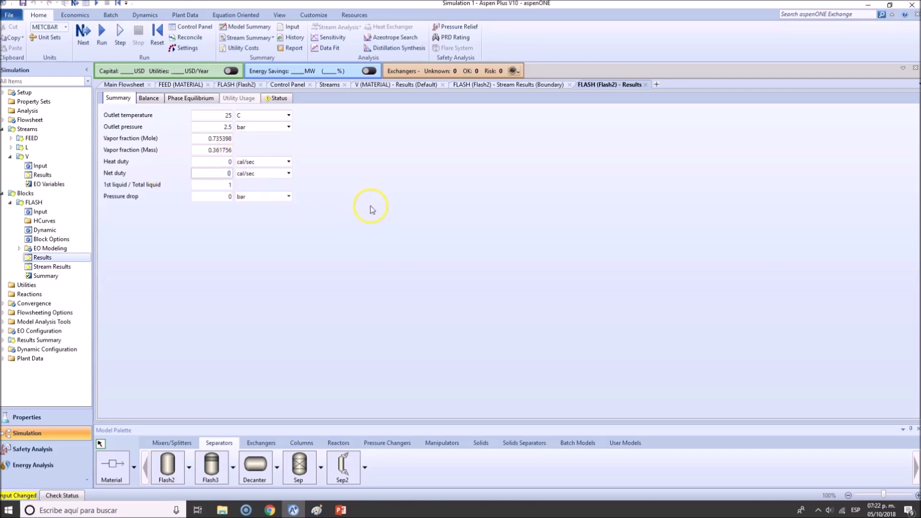
left_click(294, 222)
left_click(224, 198)
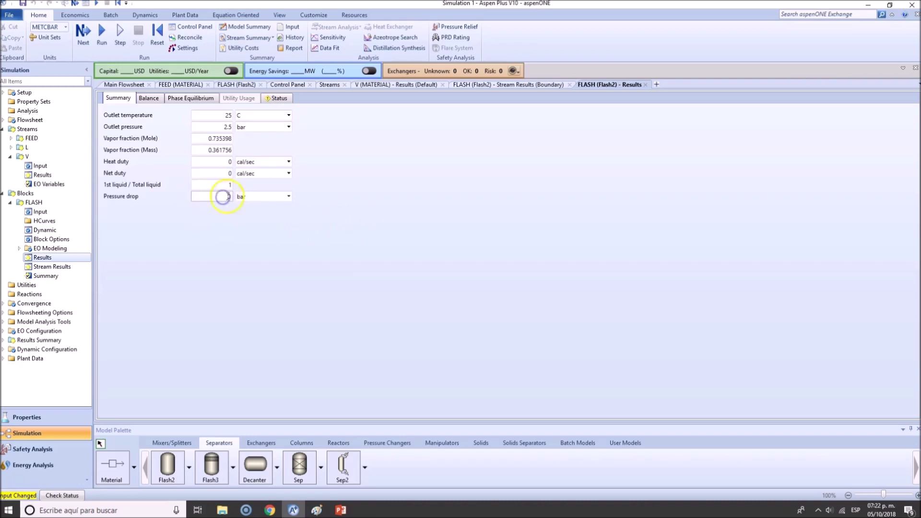
left_click(229, 229)
left_click(223, 128)
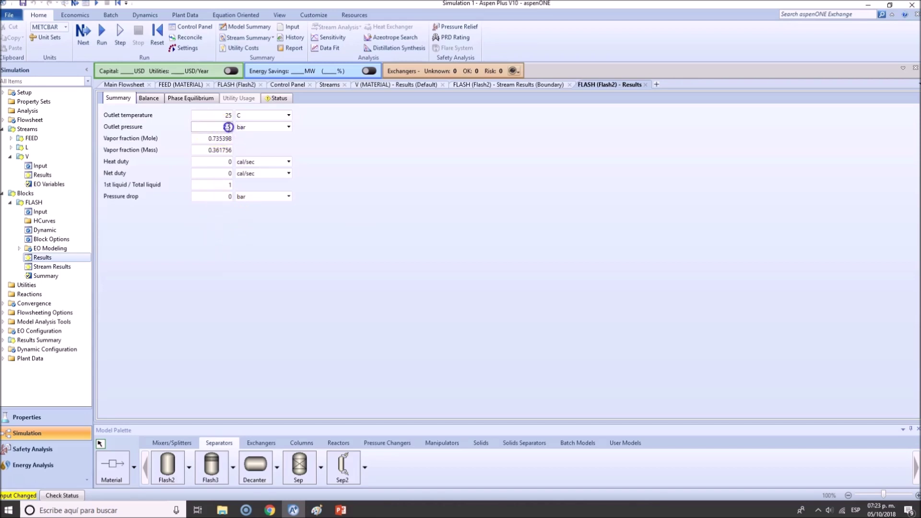
left_click(227, 128)
left_click(228, 196)
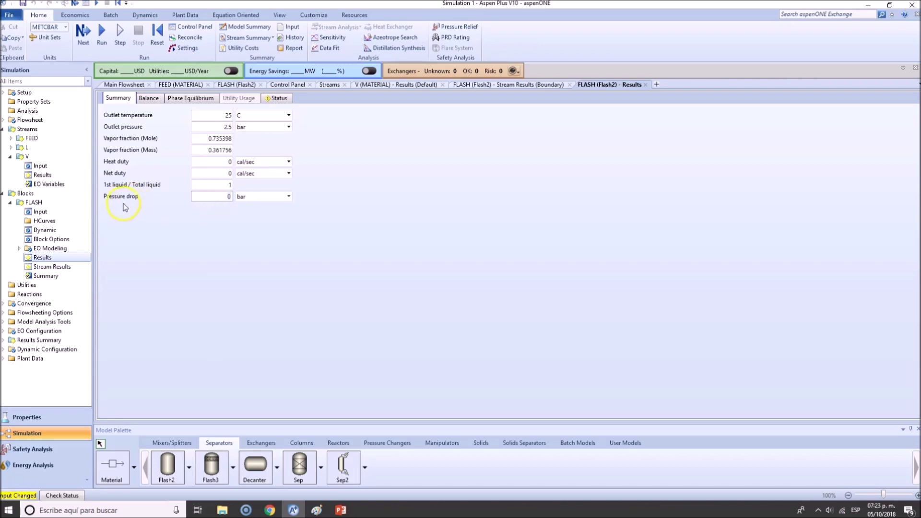
left_click(226, 127)
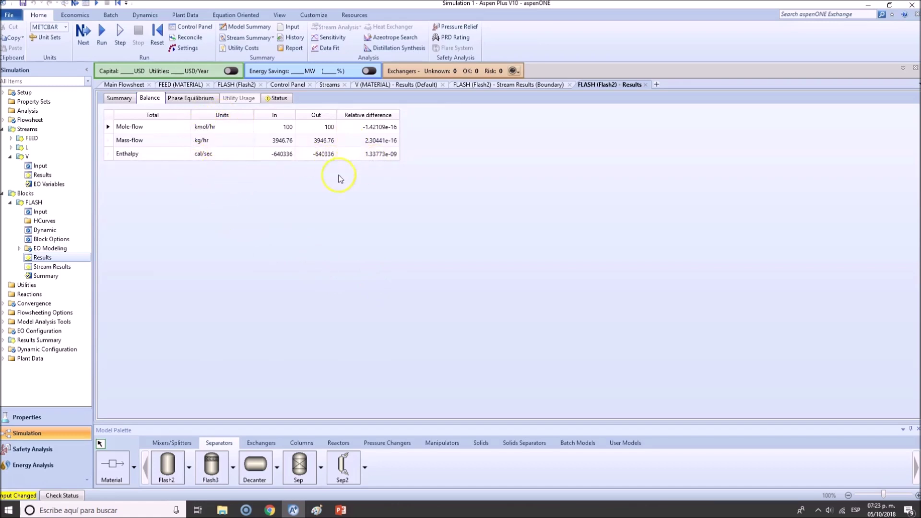
- Review the FLASH block's phase equilibrium results, examining the X, Y and K values of the components
left_click(192, 98)
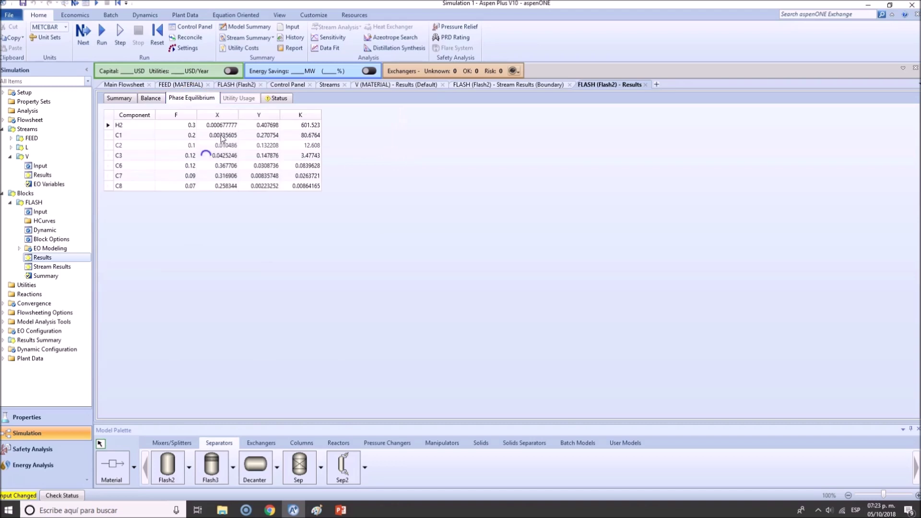
left_click(218, 115)
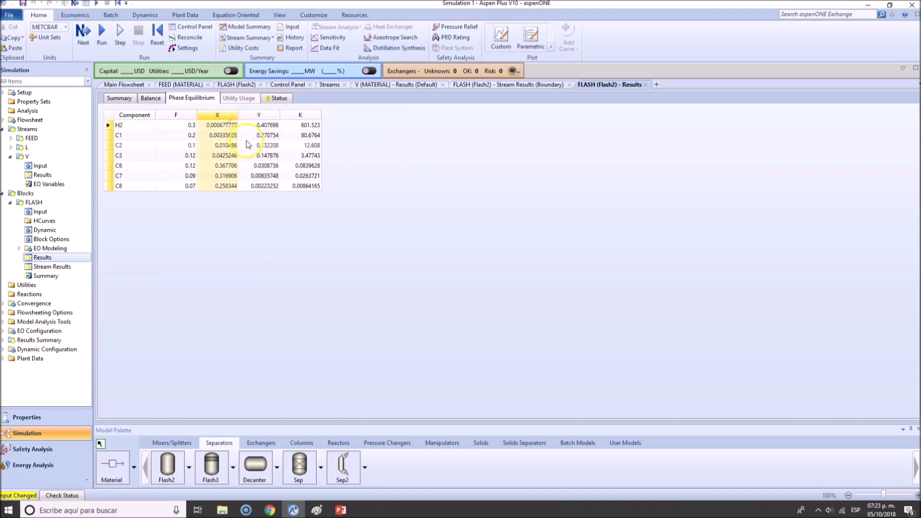
left_click(257, 114)
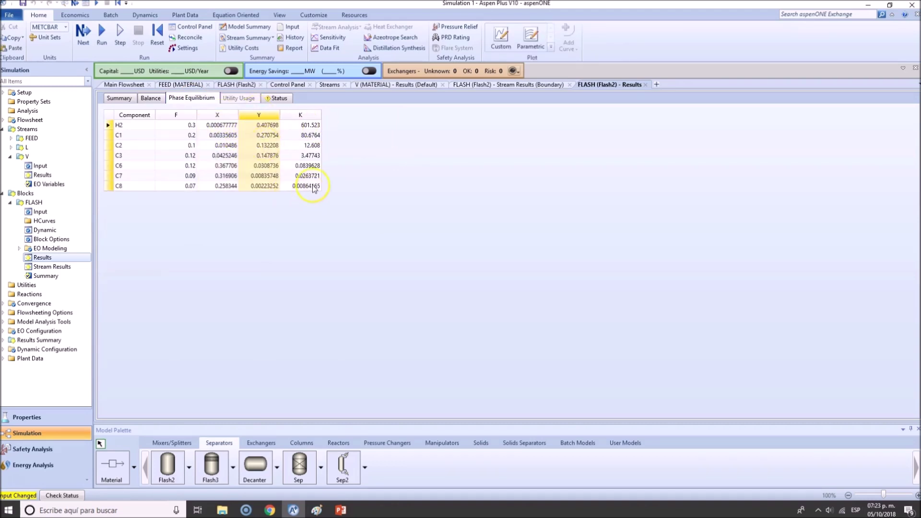
left_click(300, 115)
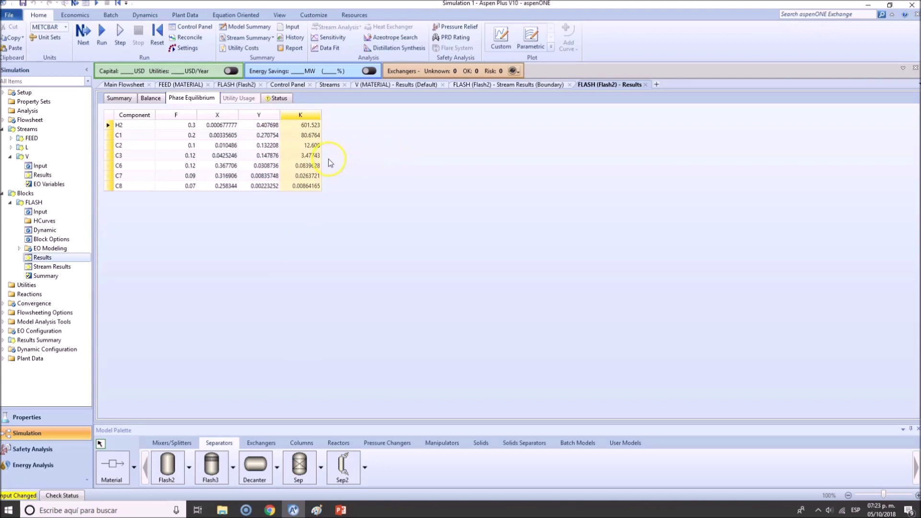
left_click(279, 98)
- Show heat and work values on the main flowsheet and shift the FLASH block's duty label away from the liquid outlet line
left_click(83, 30)
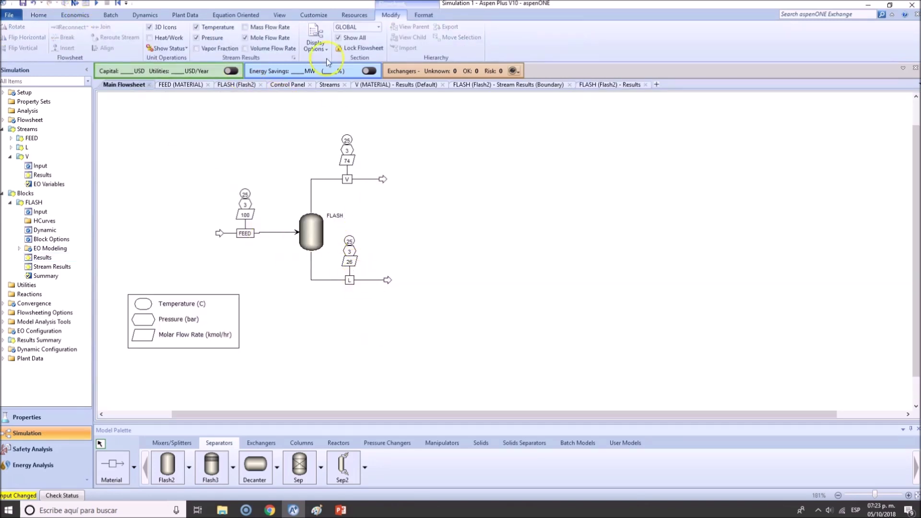
left_click(162, 40)
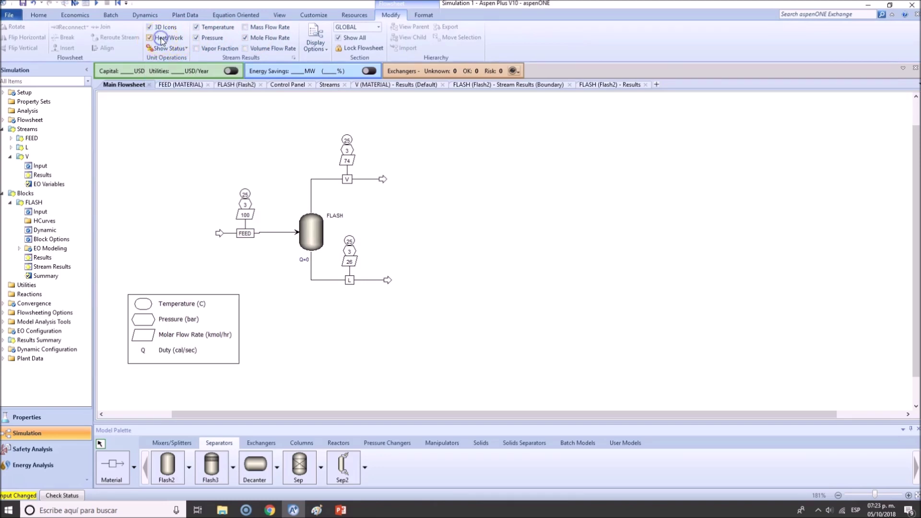
left_click(293, 257)
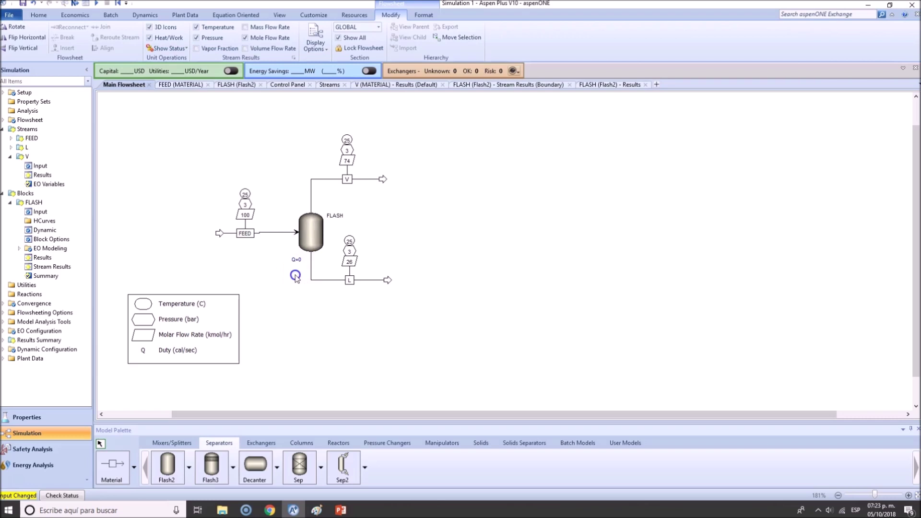
left_click(297, 262)
left_click(288, 263)
left_click(297, 260)
left_click(548, 270)
left_click(307, 231)
left_click(339, 224)
left_click(397, 241)
left_click(284, 272)
left_click(286, 354)
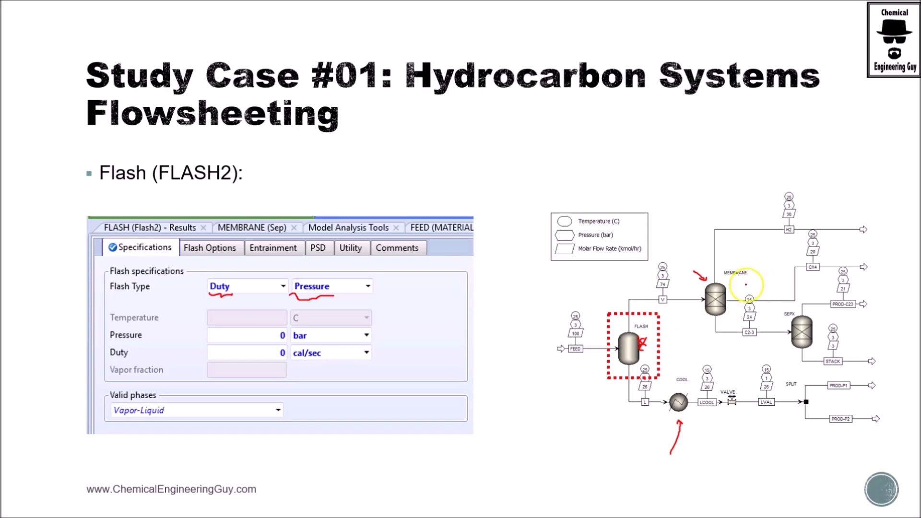
left_click(784, 234)
left_click_drag(809, 273, 818, 274)
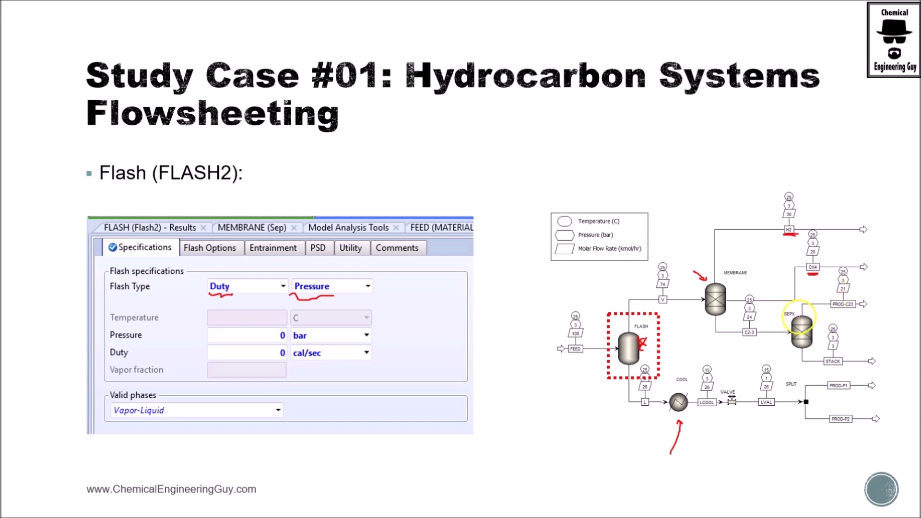